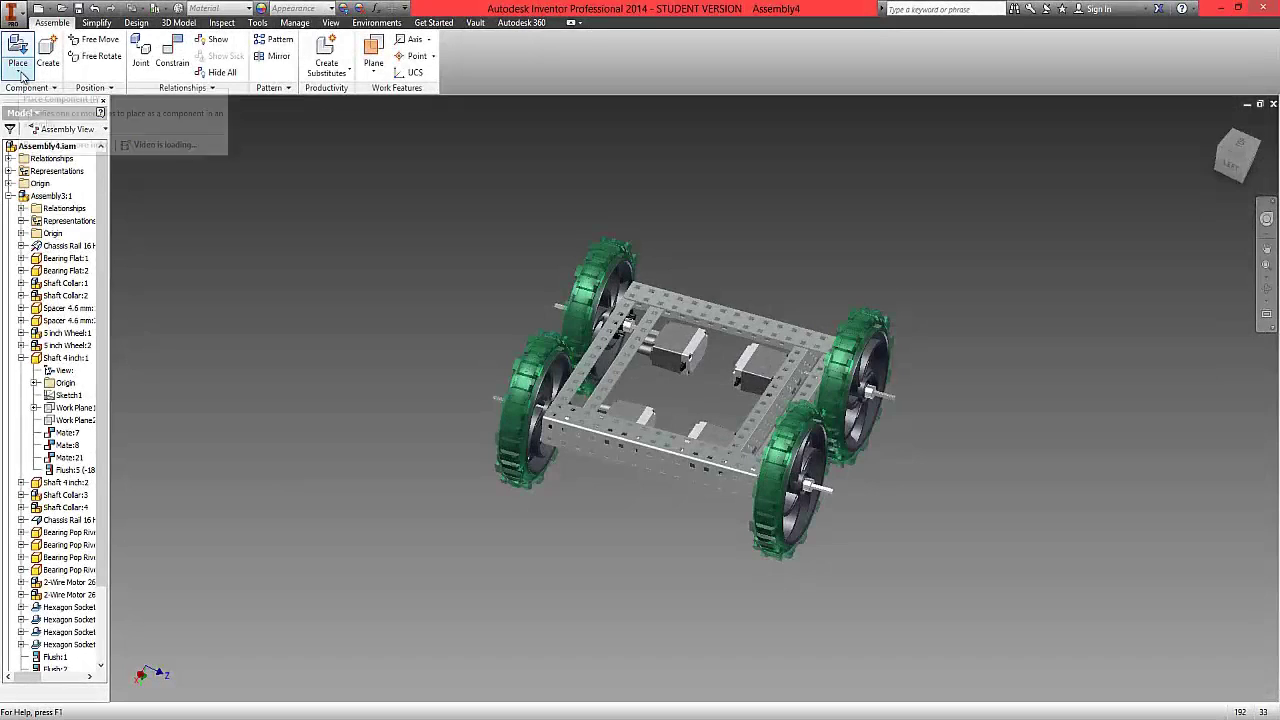
Place four instances of the component Screw 8-32 x 0.25 inch long below the front chassis bumper.
left_click(66, 104)
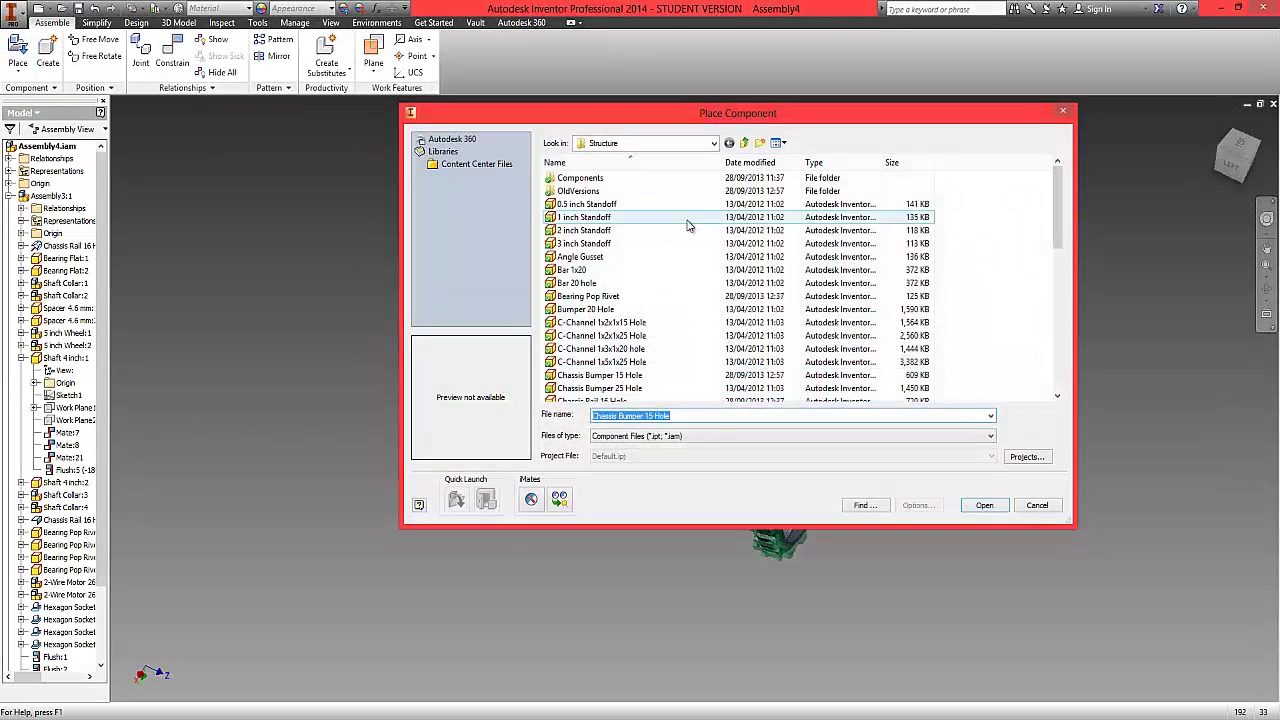
left_click_drag(1058, 214, 1054, 368)
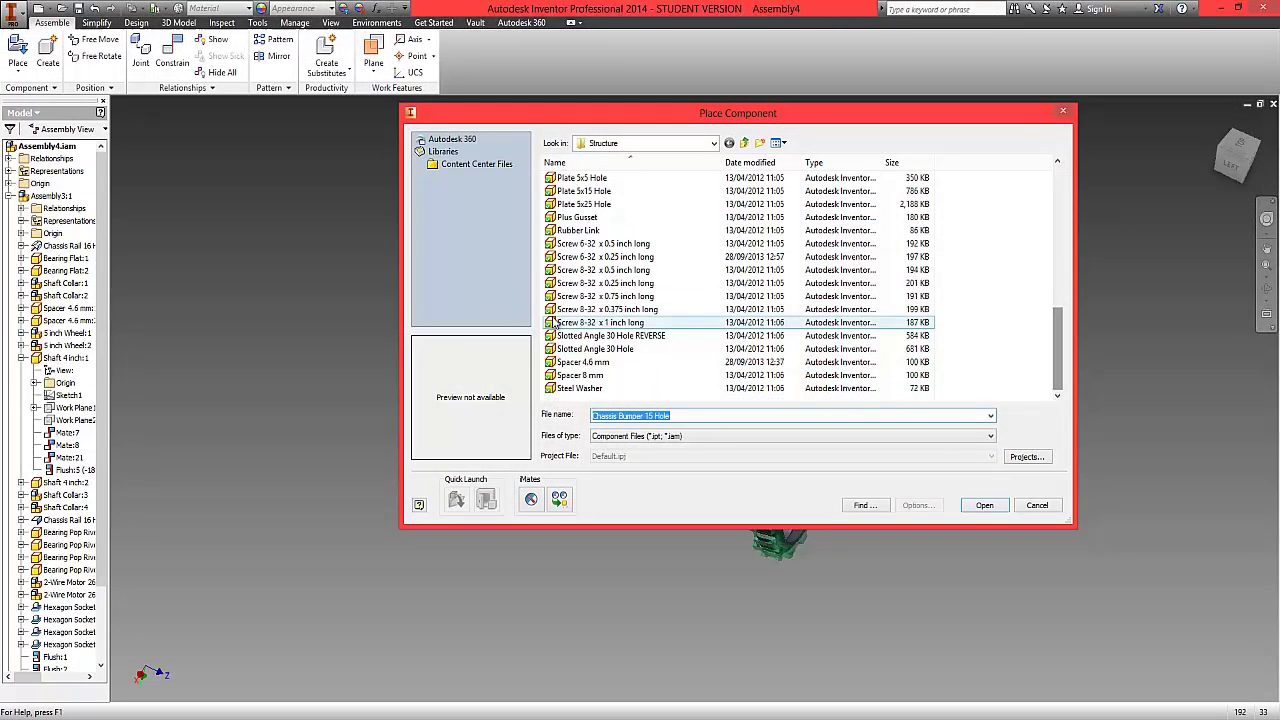
left_click(625, 283)
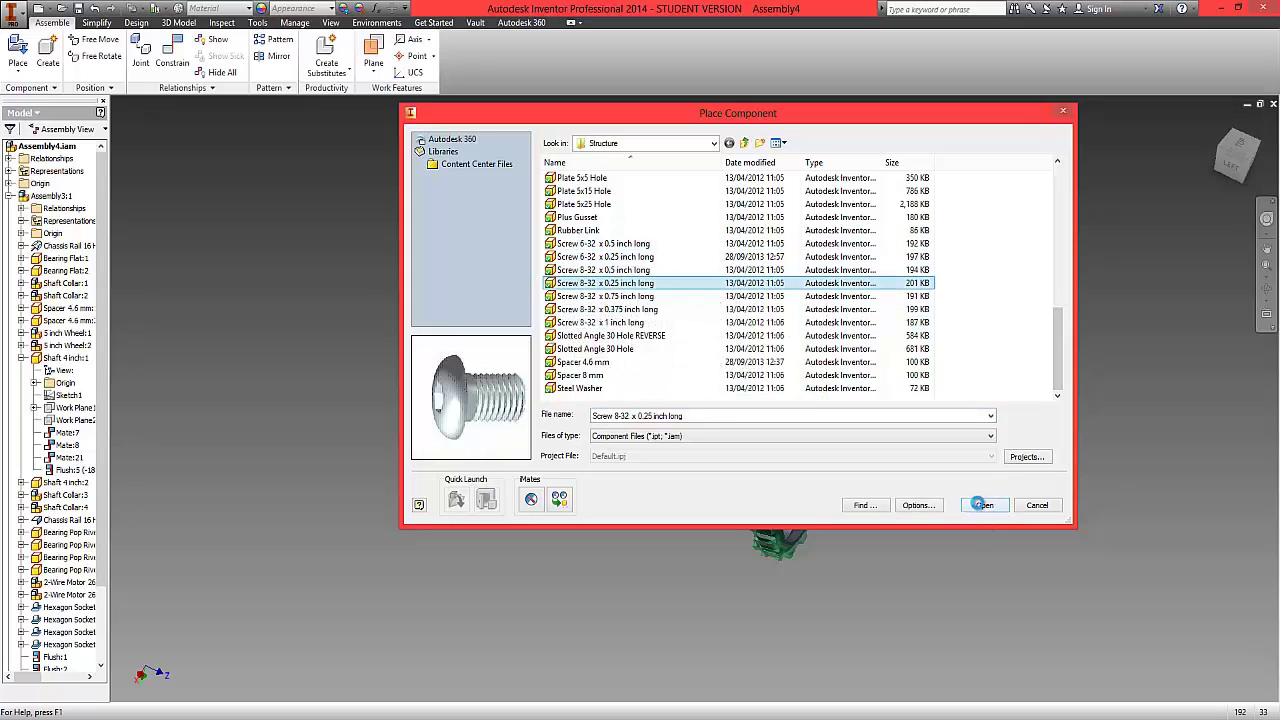
left_click(983, 505)
scroll(660, 488, "up", 5)
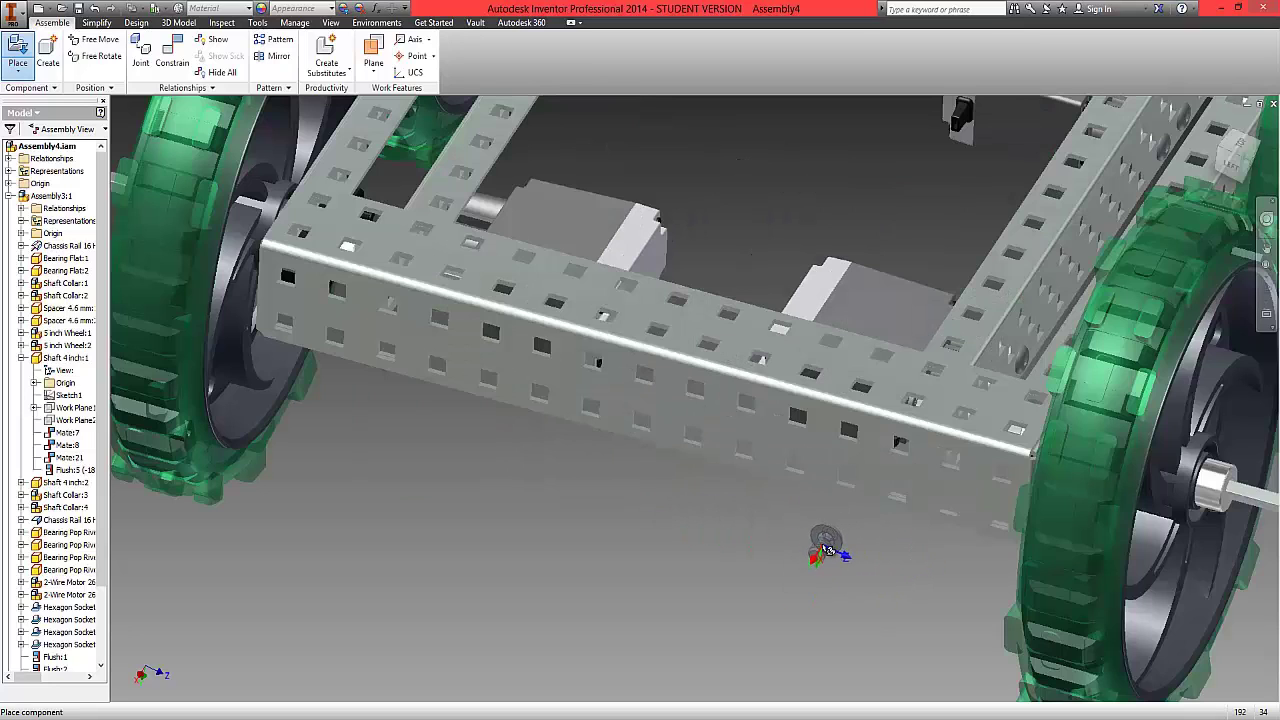
left_click(778, 540)
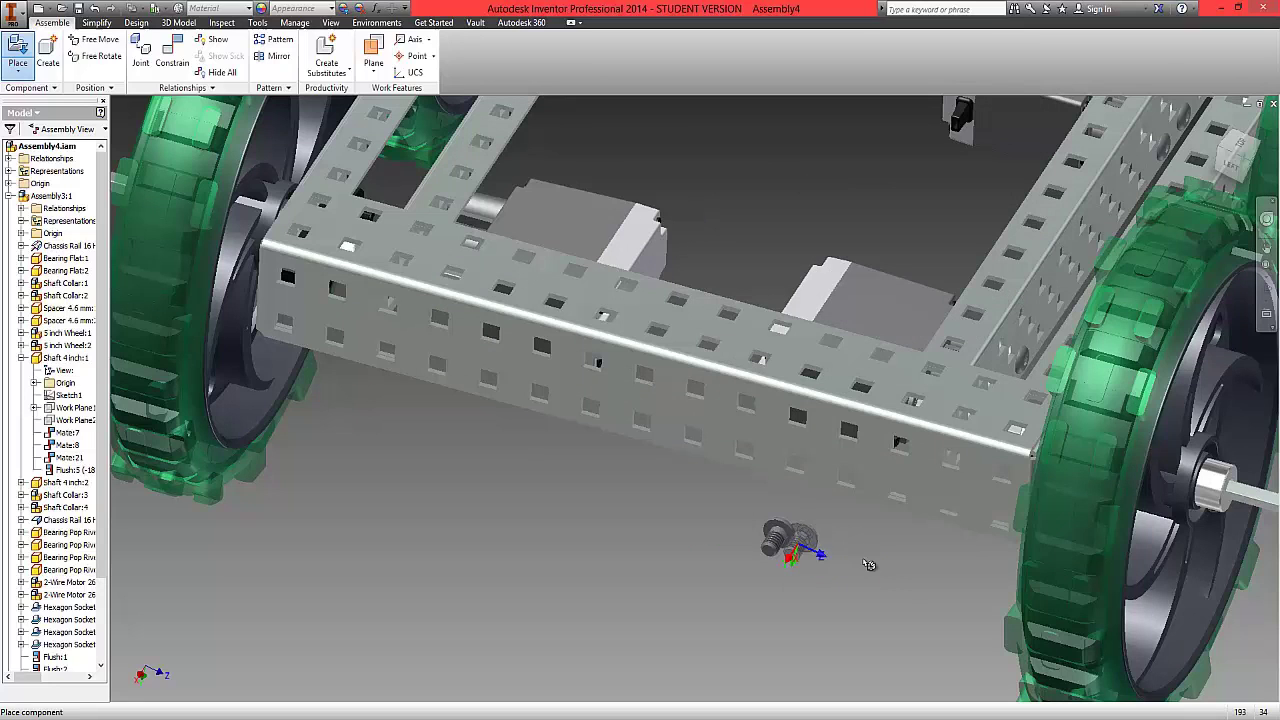
left_click(312, 414)
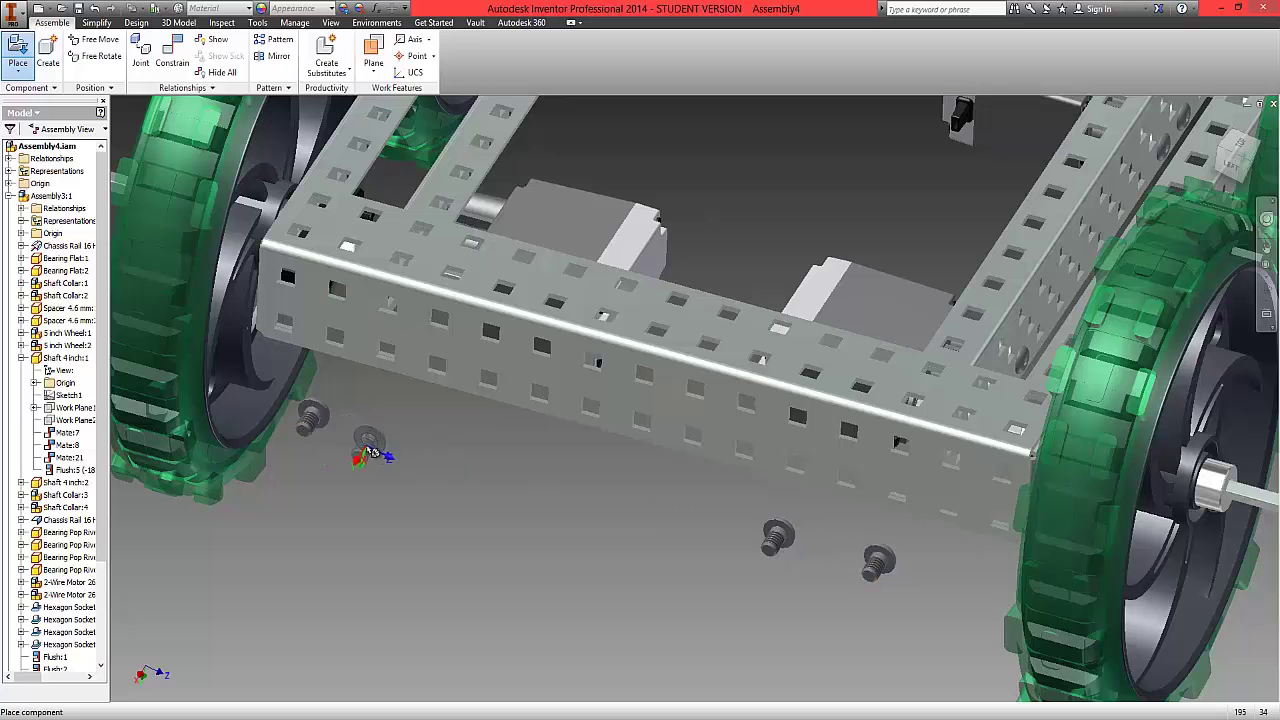
left_click(367, 442)
right_click(495, 492)
left_click(546, 493)
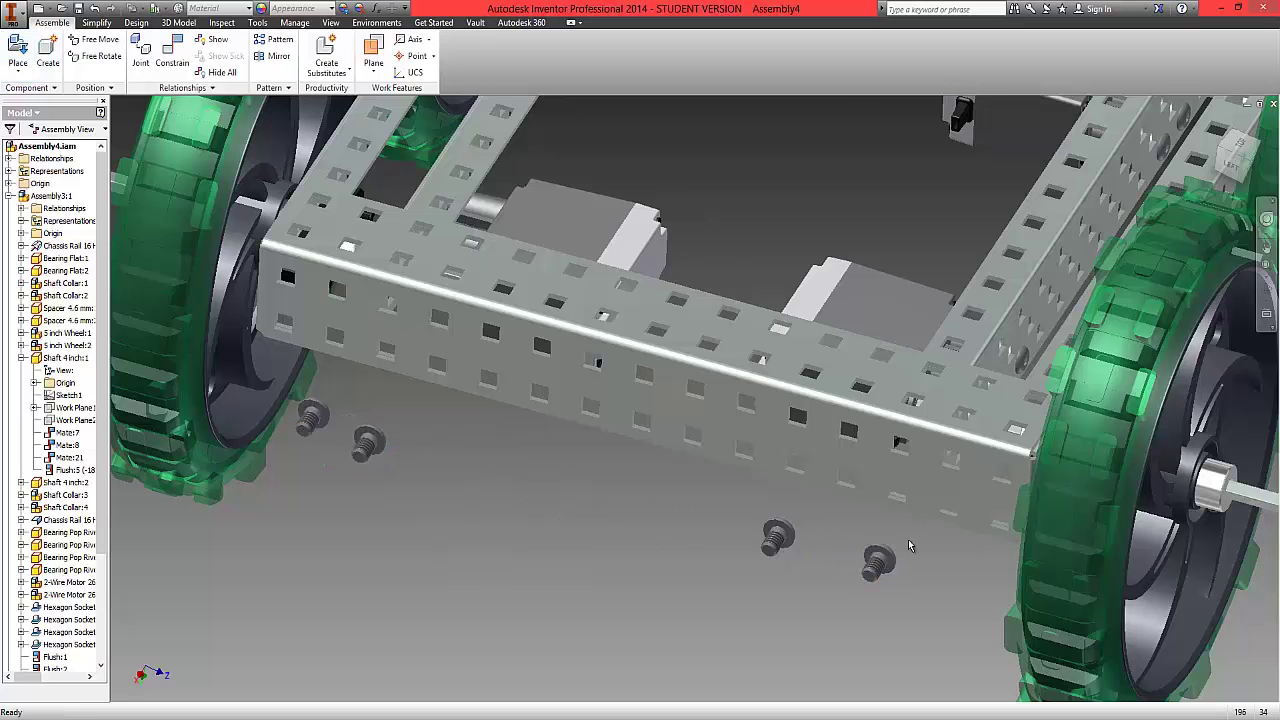
Insert-constrain two screws into the bumper's upper hole row, in the third-from-last hole and the end hole at the near wheel.
scroll(908, 545, "up", 2)
scroll(909, 547, "down", 2)
middle_click_drag(912, 549, 821, 438)
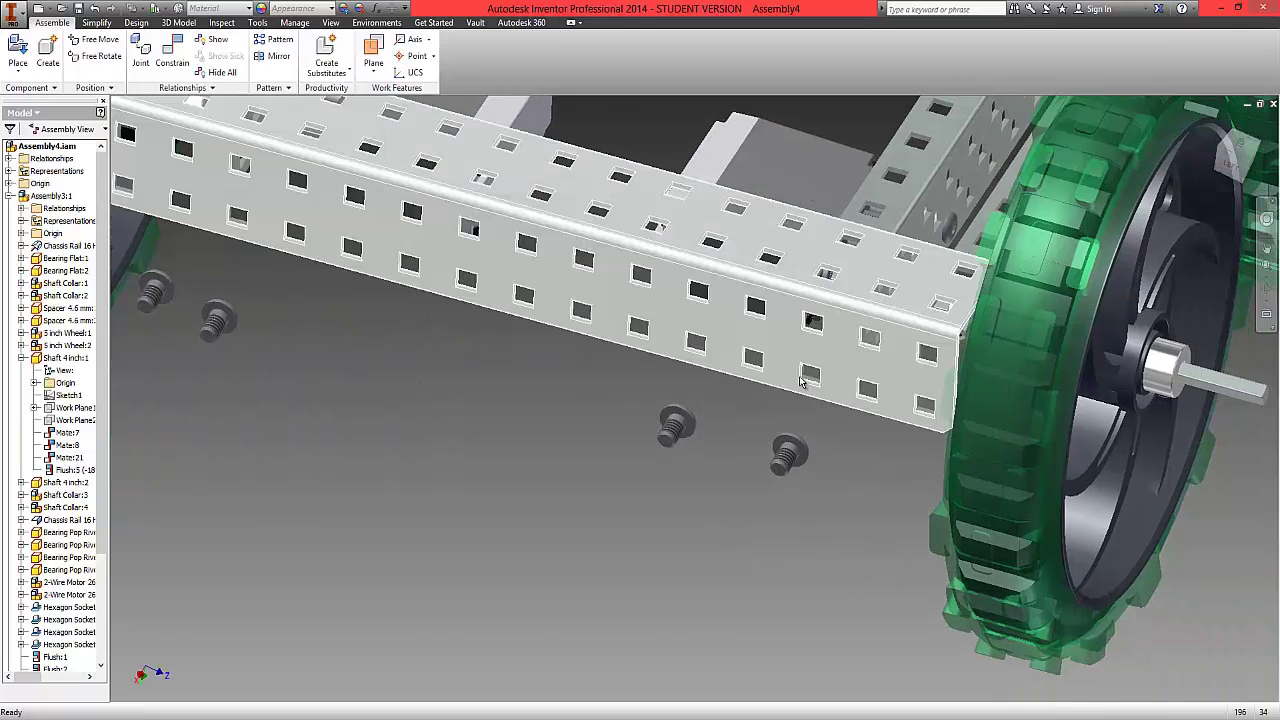
scroll(783, 359, "down", 3)
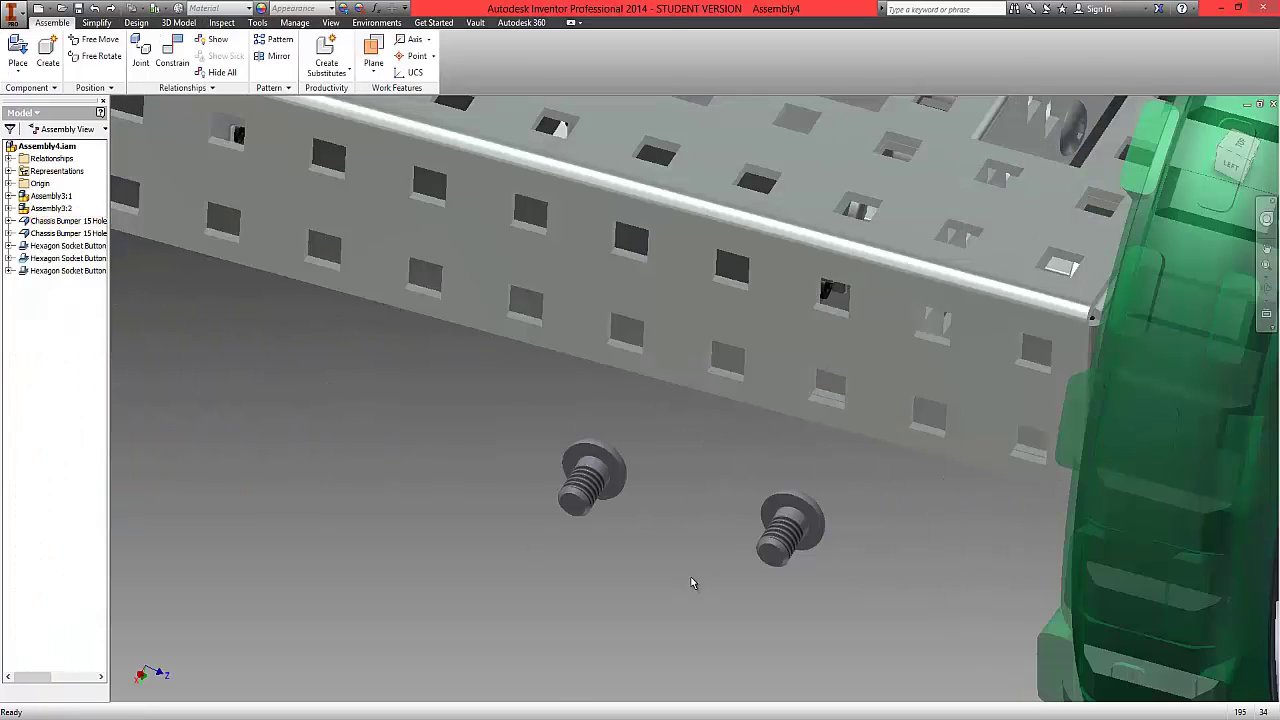
left_click(600, 476)
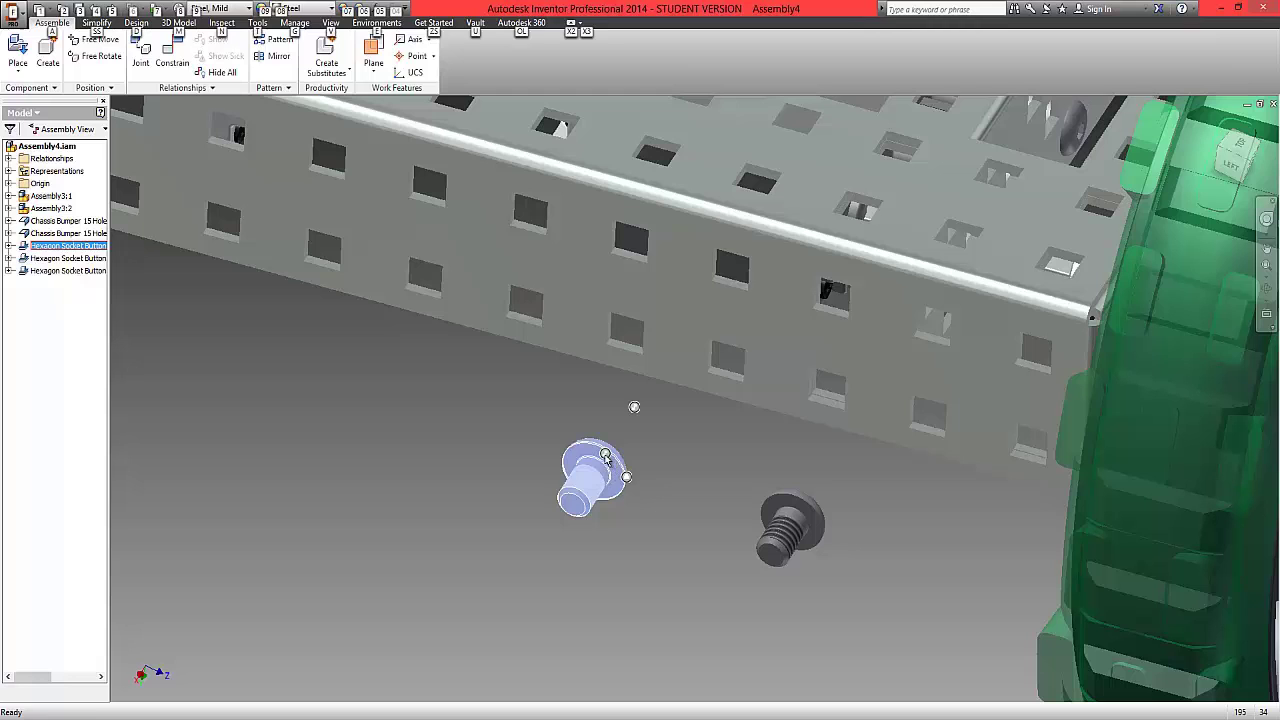
left_click_drag(614, 461, 870, 298, "alt")
left_click_drag(900, 342, 822, 306, "alt")
left_click(616, 454)
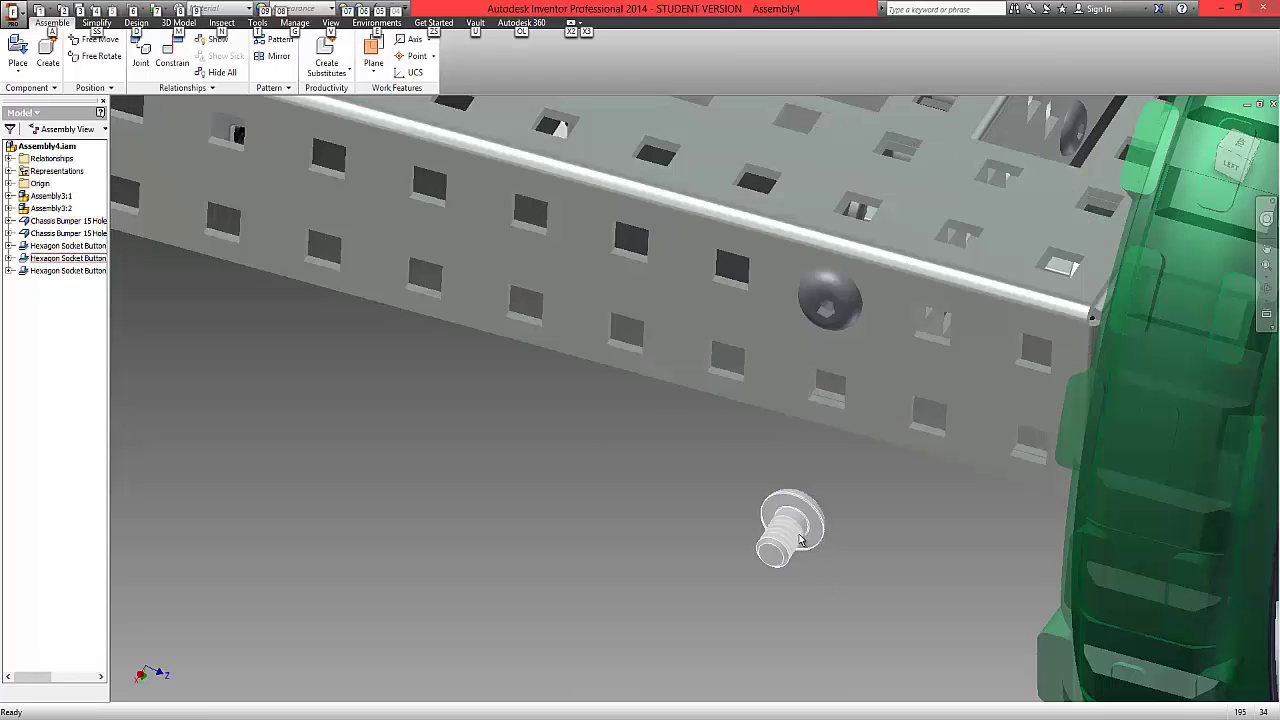
left_click(800, 540)
left_click_drag(829, 531, 1021, 356, "alt")
Insert-constrain another screw into the outermost upper hole at the opposite end of the same bumper.
scroll(469, 428, "down", 3)
scroll(476, 424, "up", 5)
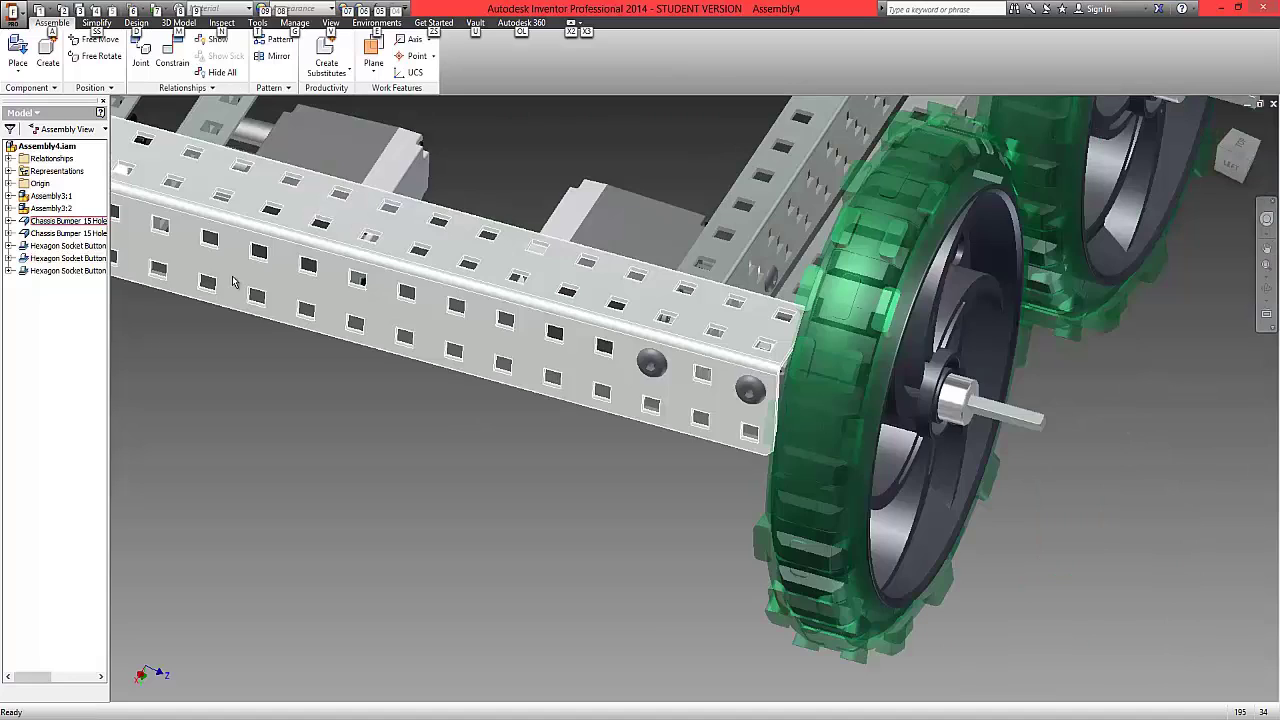
middle_click_drag(442, 318, 795, 407)
scroll(422, 430, "down", 3)
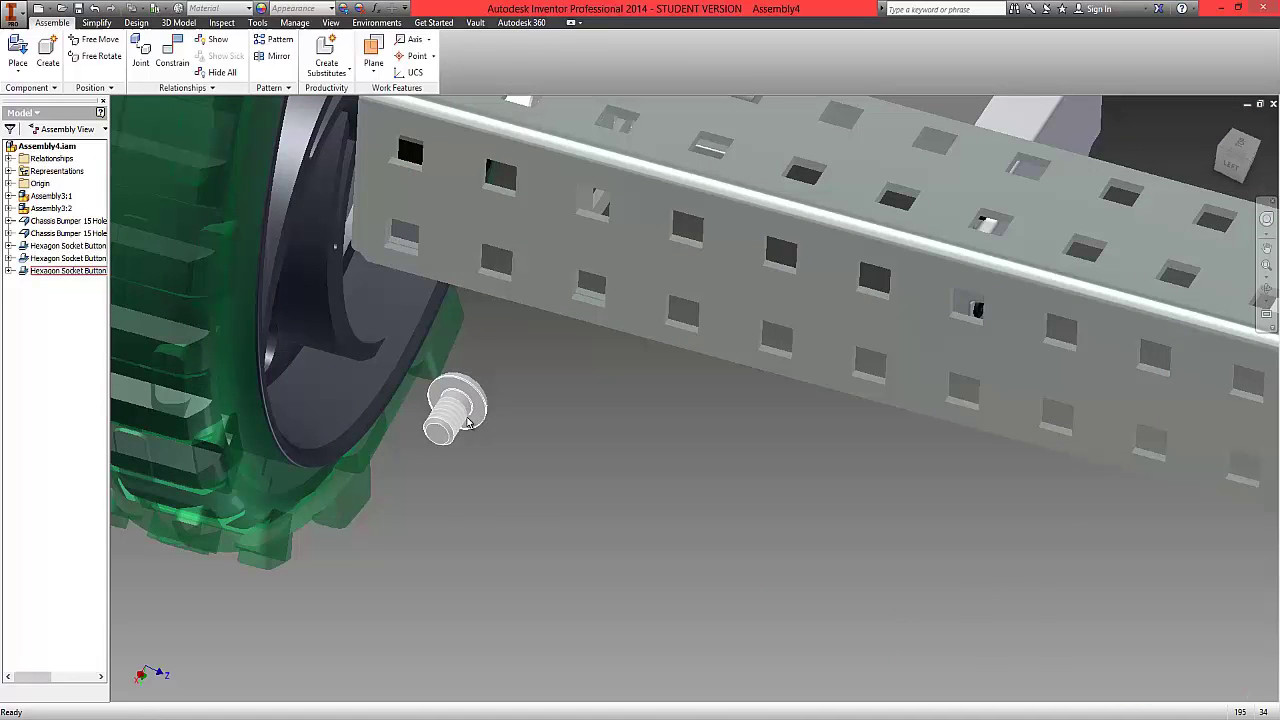
left_click(468, 422)
left_click_drag(488, 410, 405, 160, "alt")
Place one more Screw 8-32 x 0.25 inch long below the bumper end that holds a single screw.
key("F5")
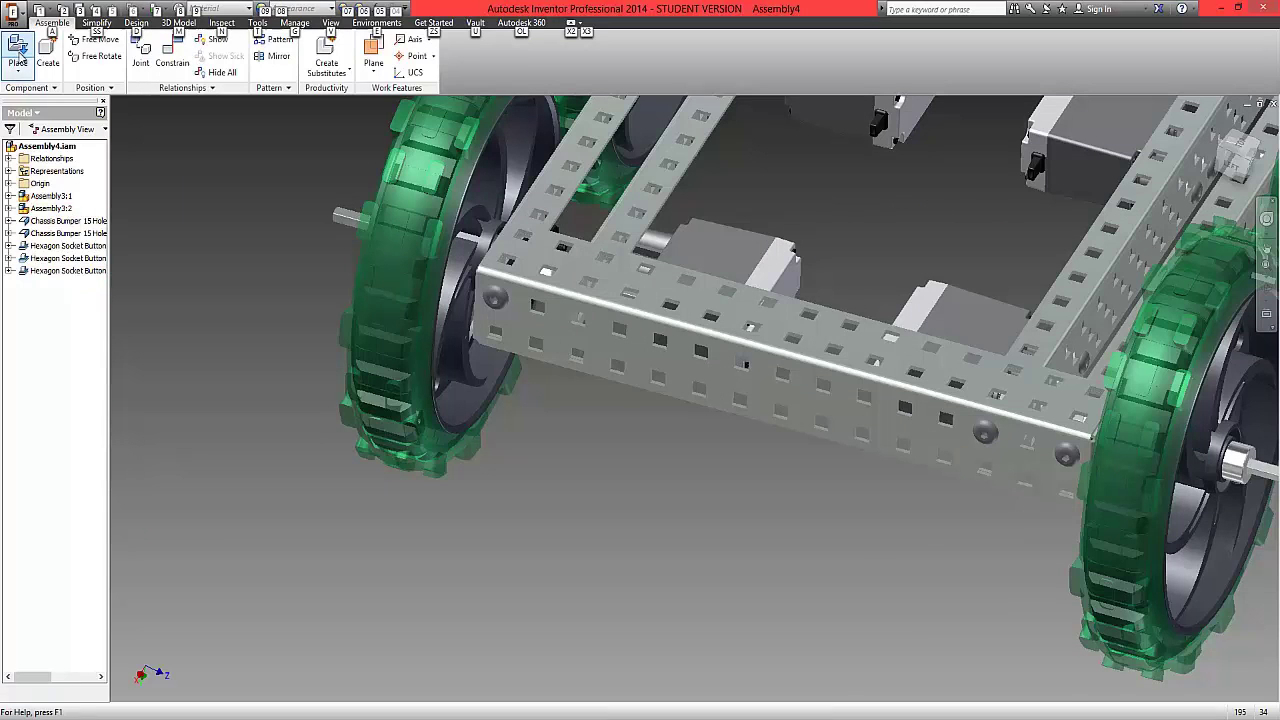
left_click(19, 66)
left_click(38, 93)
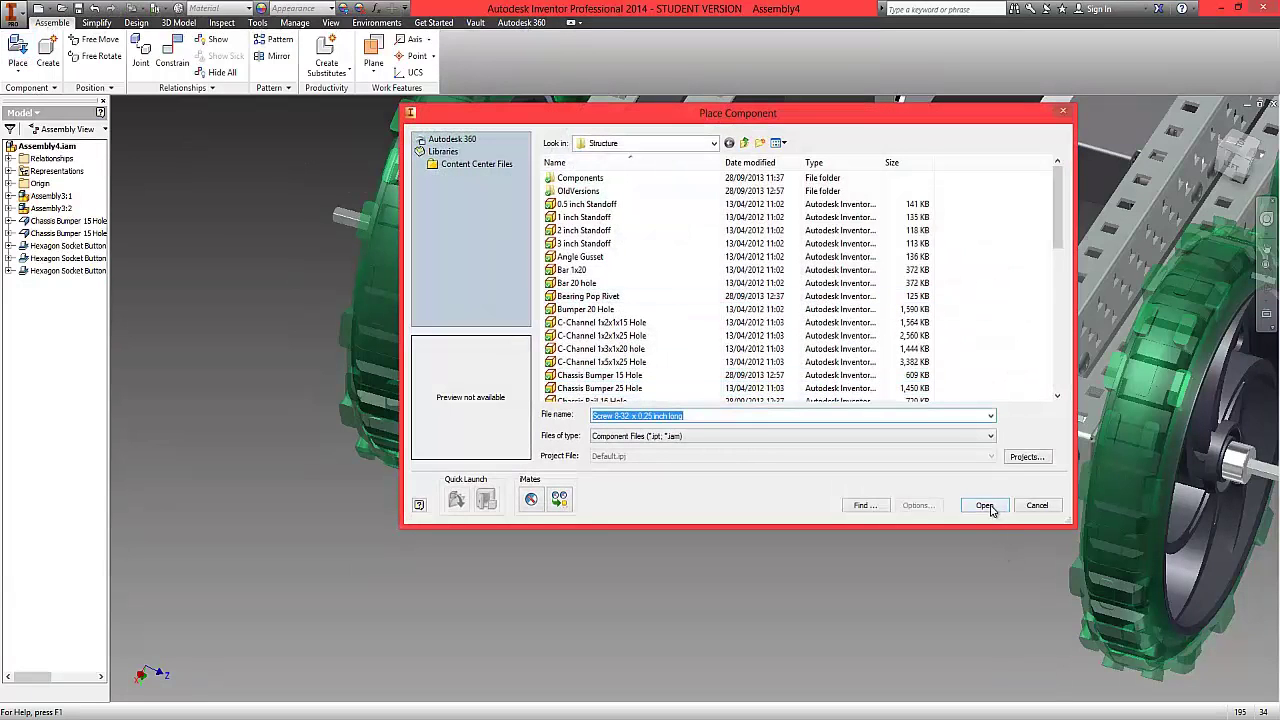
left_click(985, 506)
left_click(578, 435)
scroll(563, 427, "down", 5)
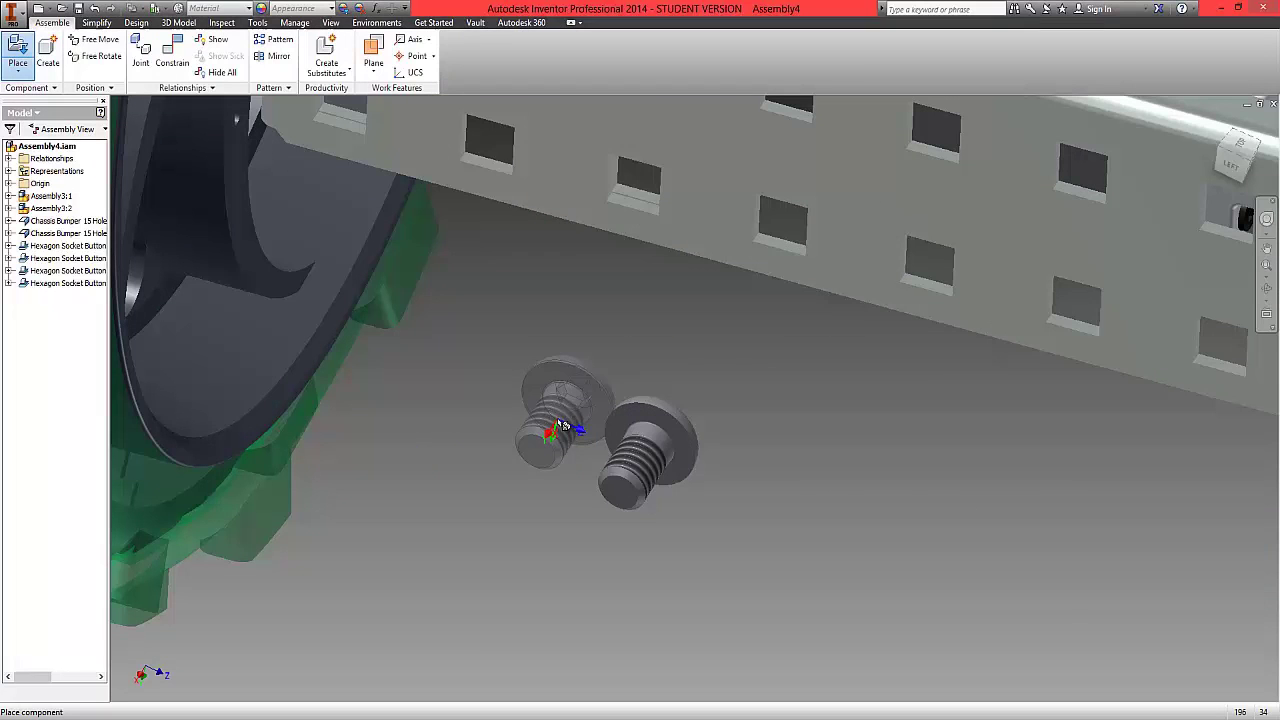
right_click(563, 427)
left_click(586, 417)
Insert-constrain the newly placed screw into the third upper hole from that end of the bumper.
left_click(688, 470)
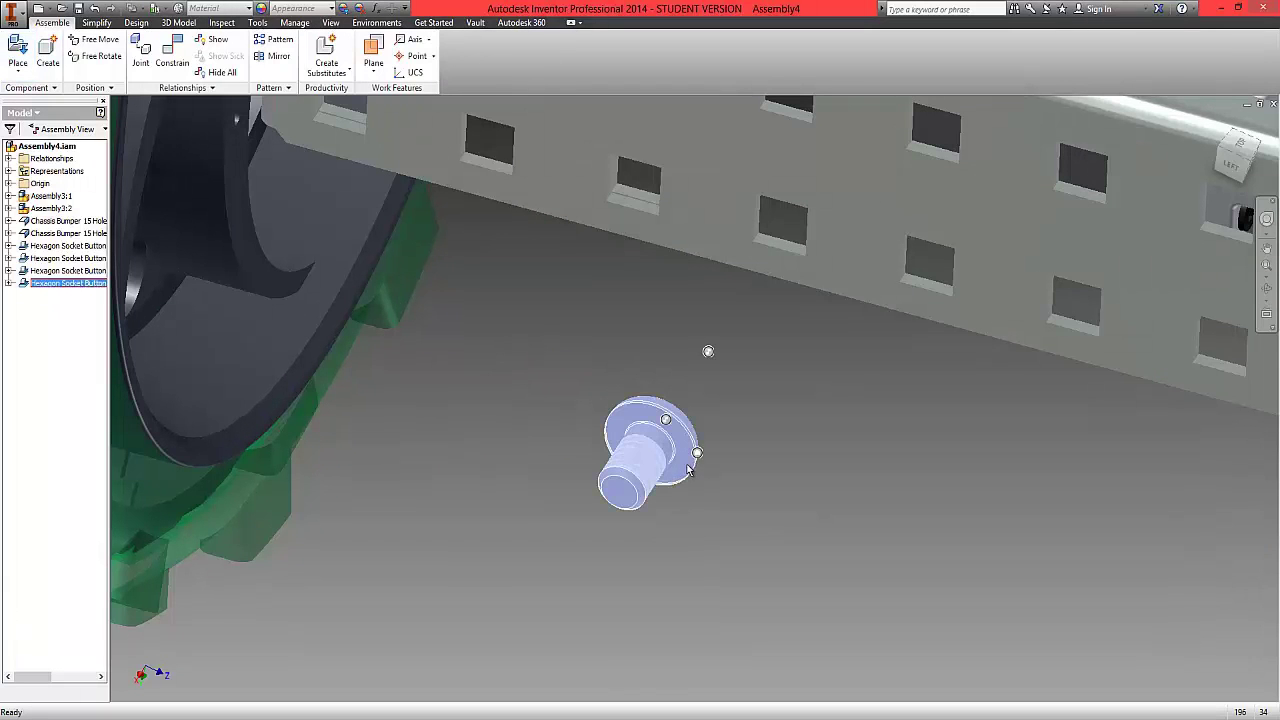
key("alt")
scroll(697, 465, "up", 5)
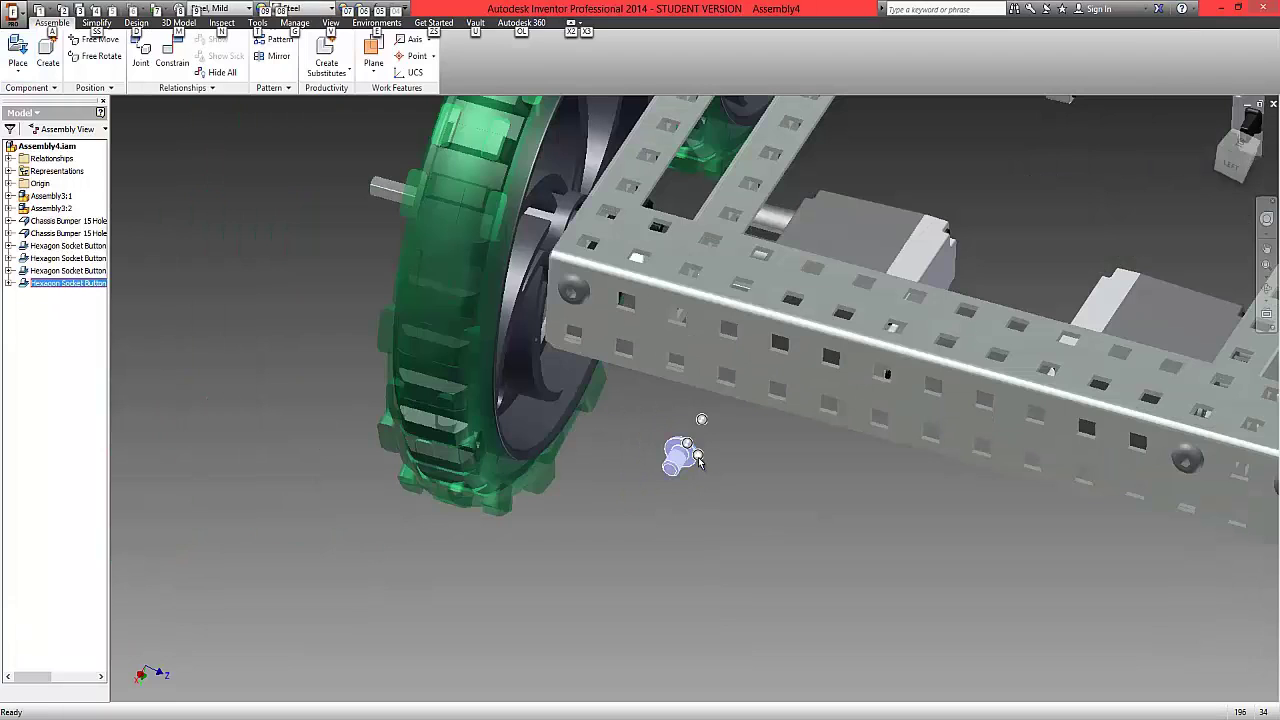
left_click_drag(698, 456, 686, 312, "alt")
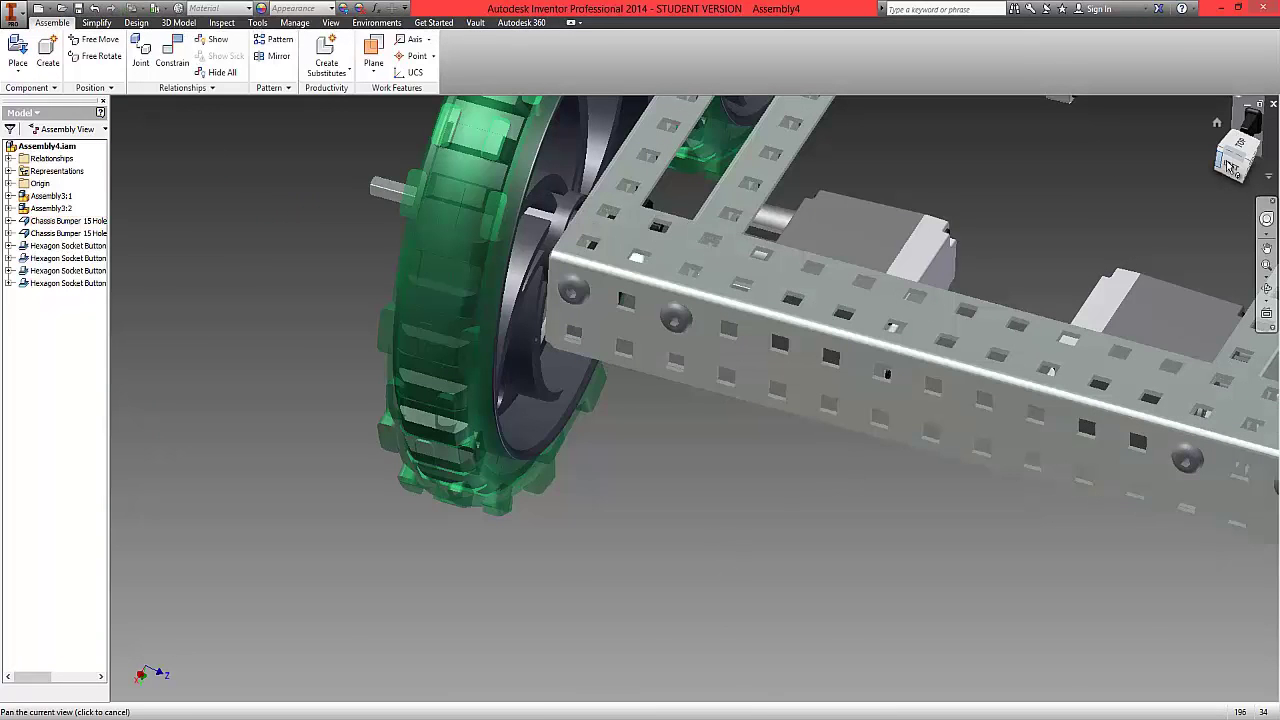
Place four more 8-32 x 0.25 inch screws and insert them into the first and third upper holes at both ends of the opposite bumper.
left_click(1247, 160)
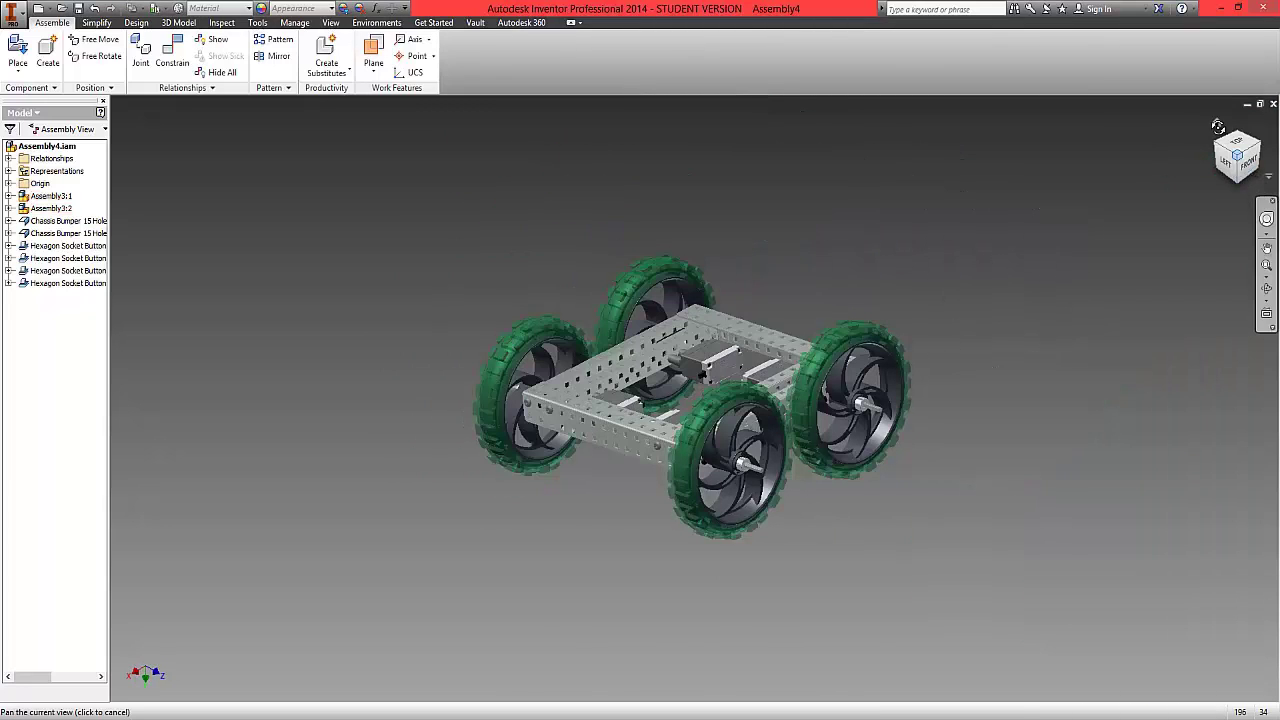
middle_click_drag(1218, 127, 963, 449, "shift")
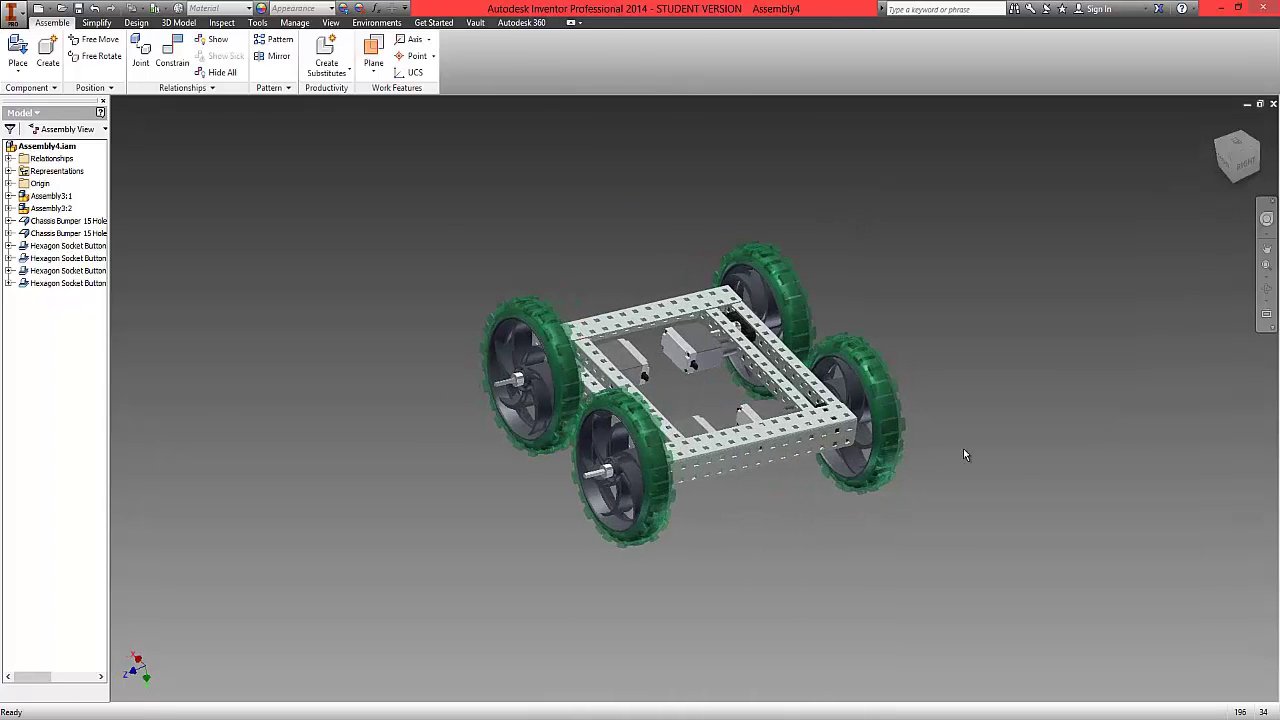
middle_click_drag(715, 325, 685, 274)
scroll(713, 399, "down", 3)
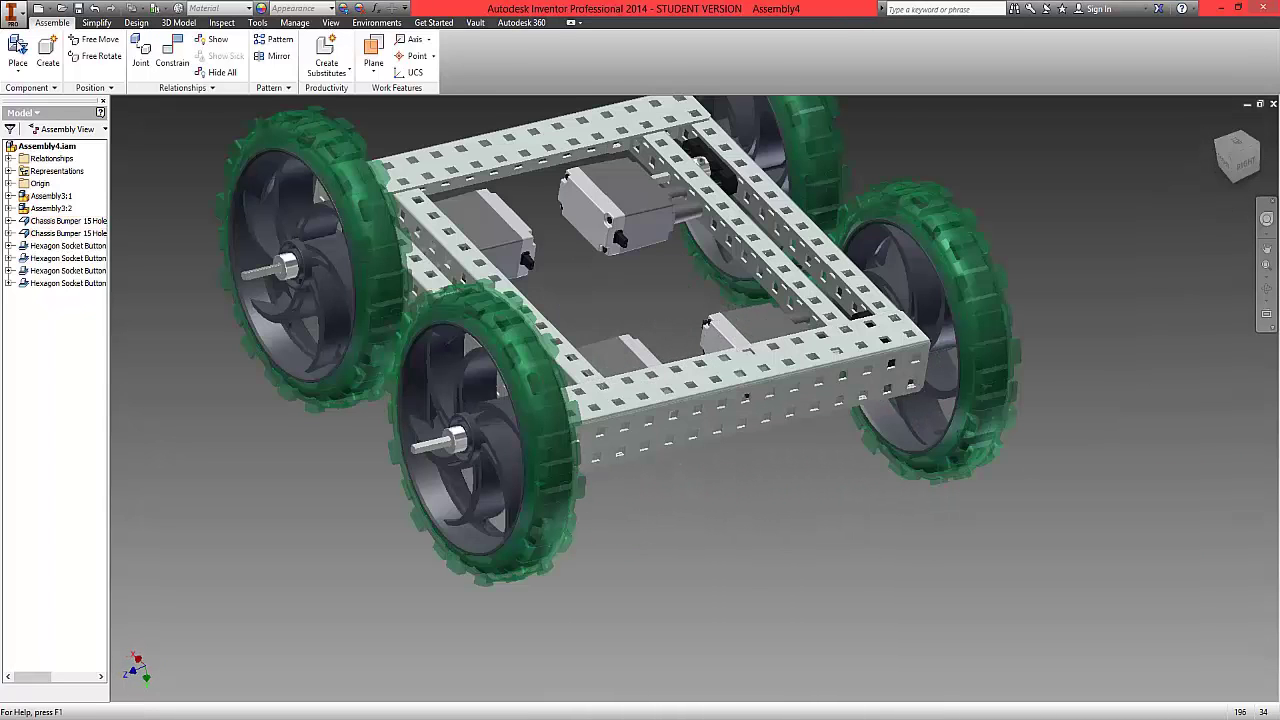
left_click(18, 72)
left_click(50, 96)
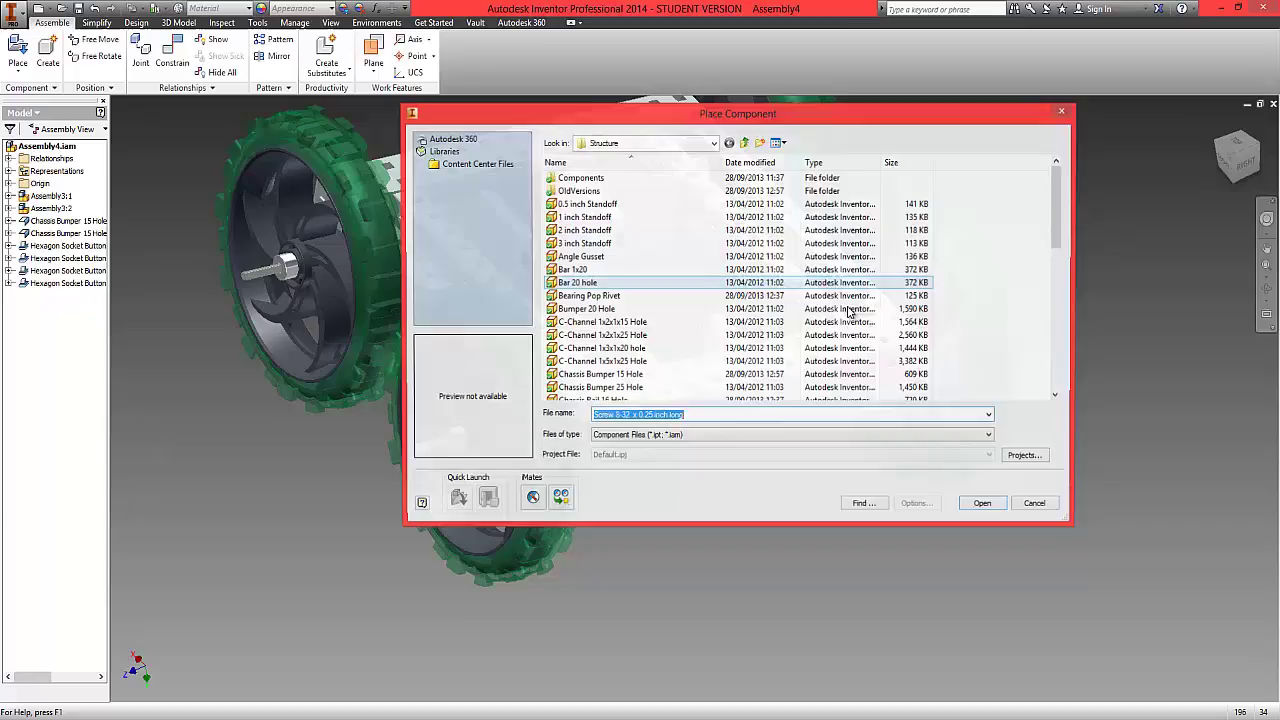
left_click_drag(1059, 214, 1059, 354)
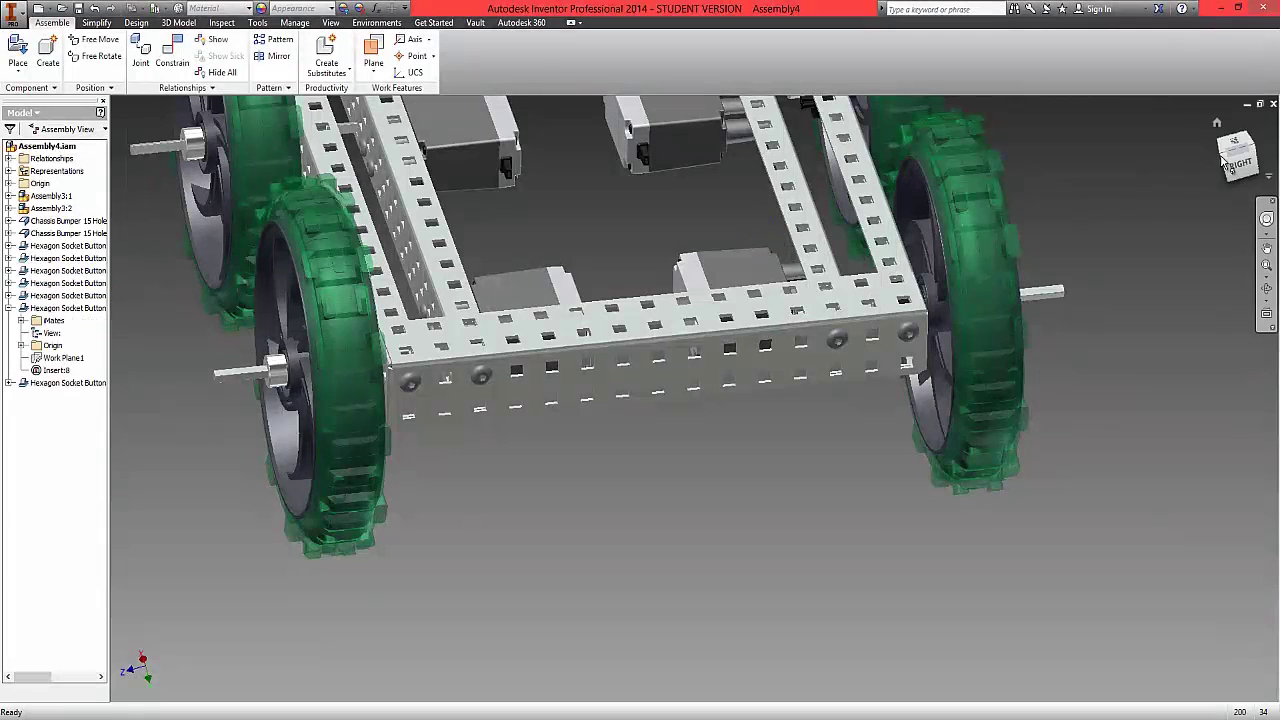
Place four Nut 8-32 Keps components in the free space beside the second chassis bumper.
left_click(1225, 155)
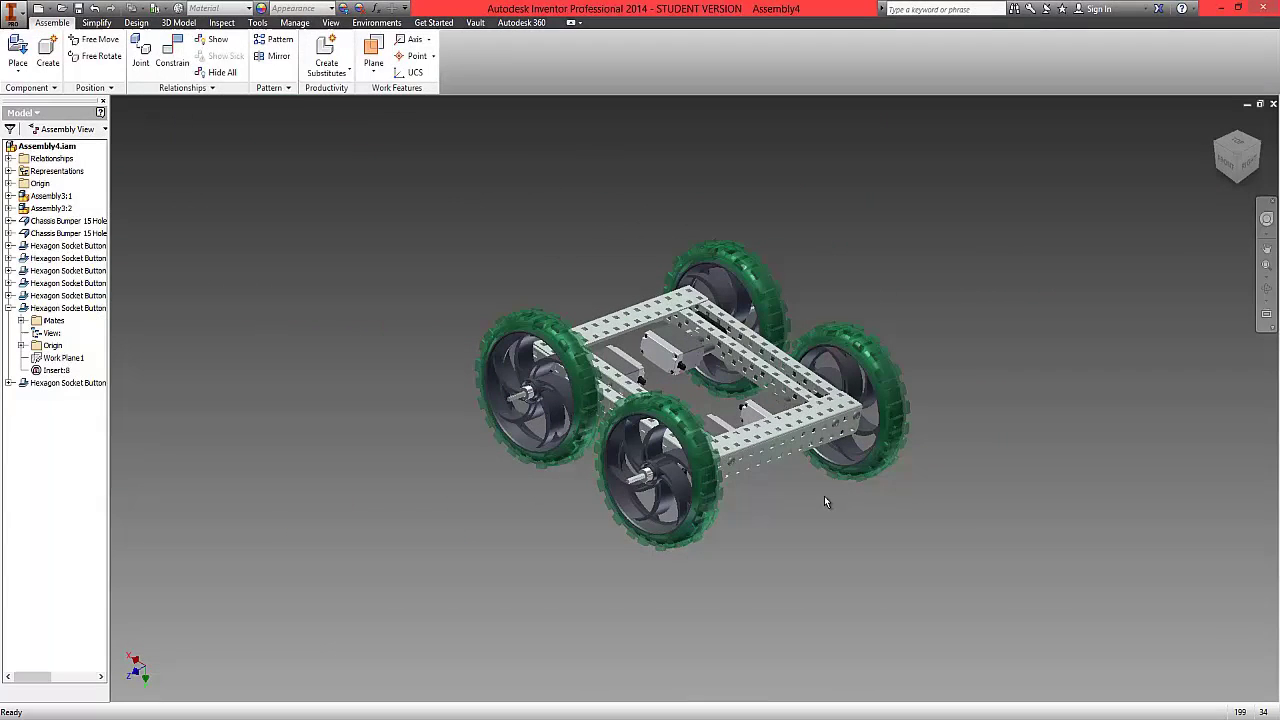
left_click(18, 70)
left_click(34, 94)
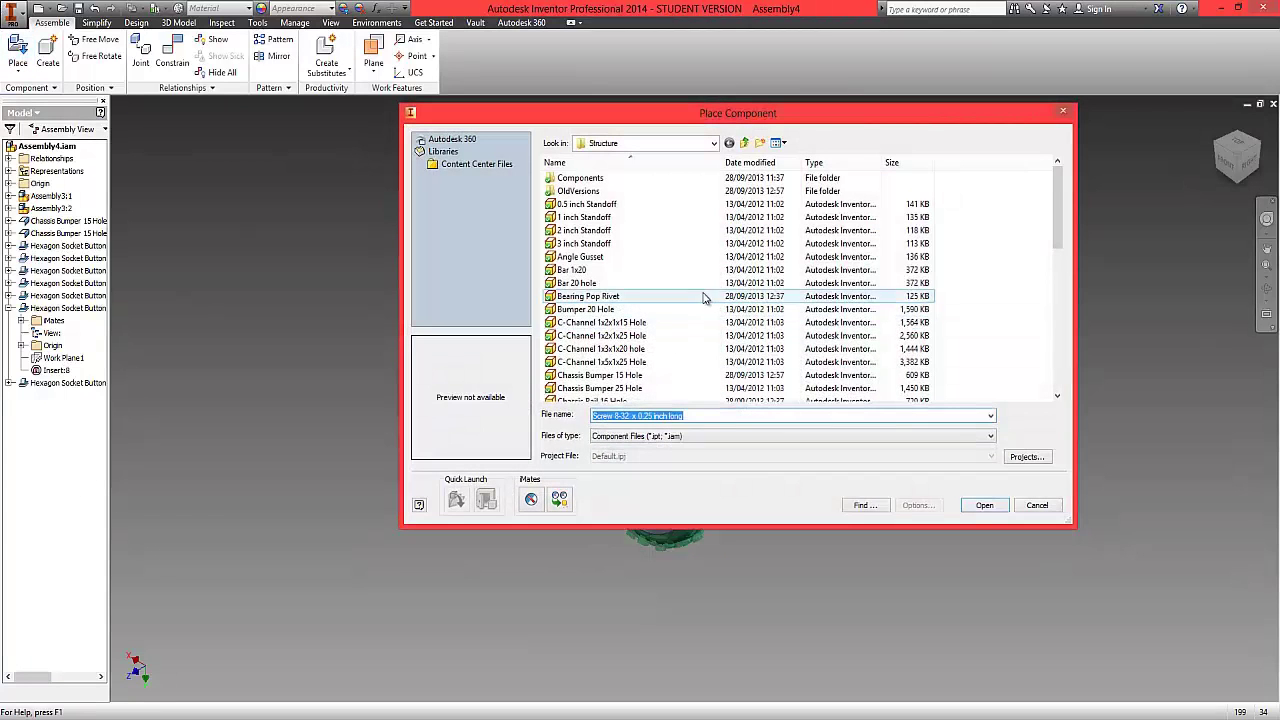
scroll(703, 297, "down", 7)
left_click(572, 258)
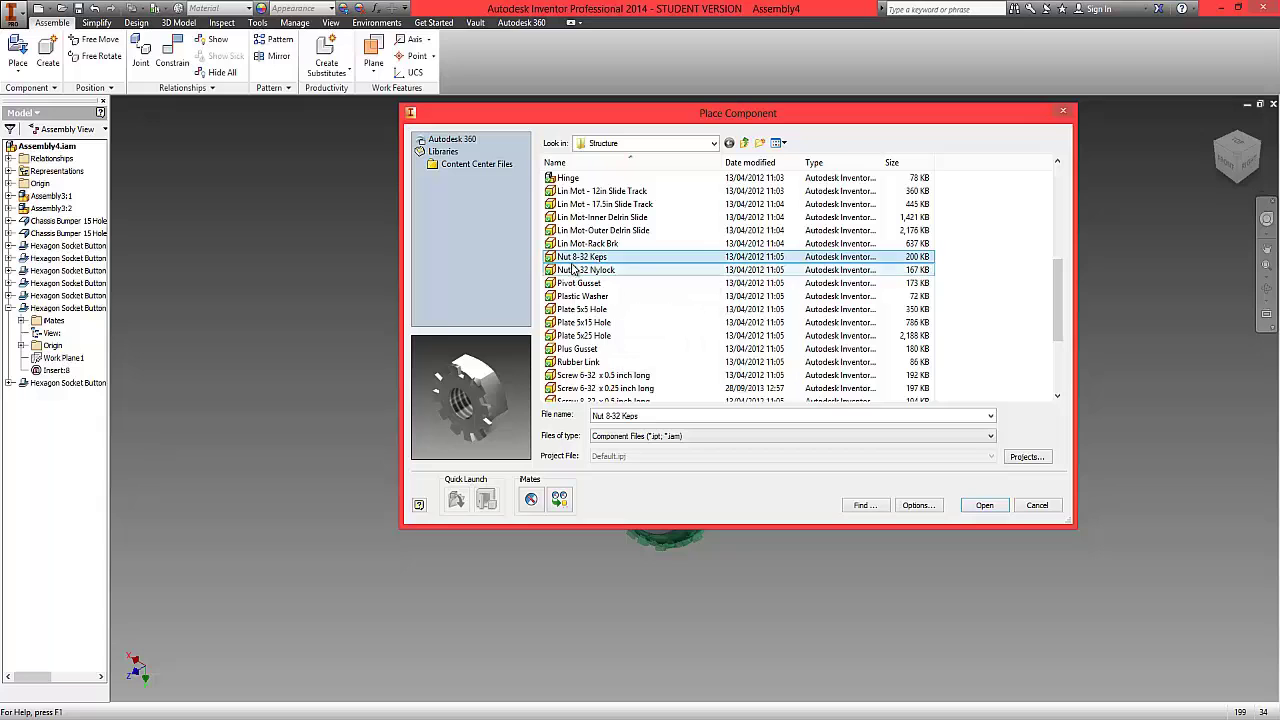
left_click(988, 506)
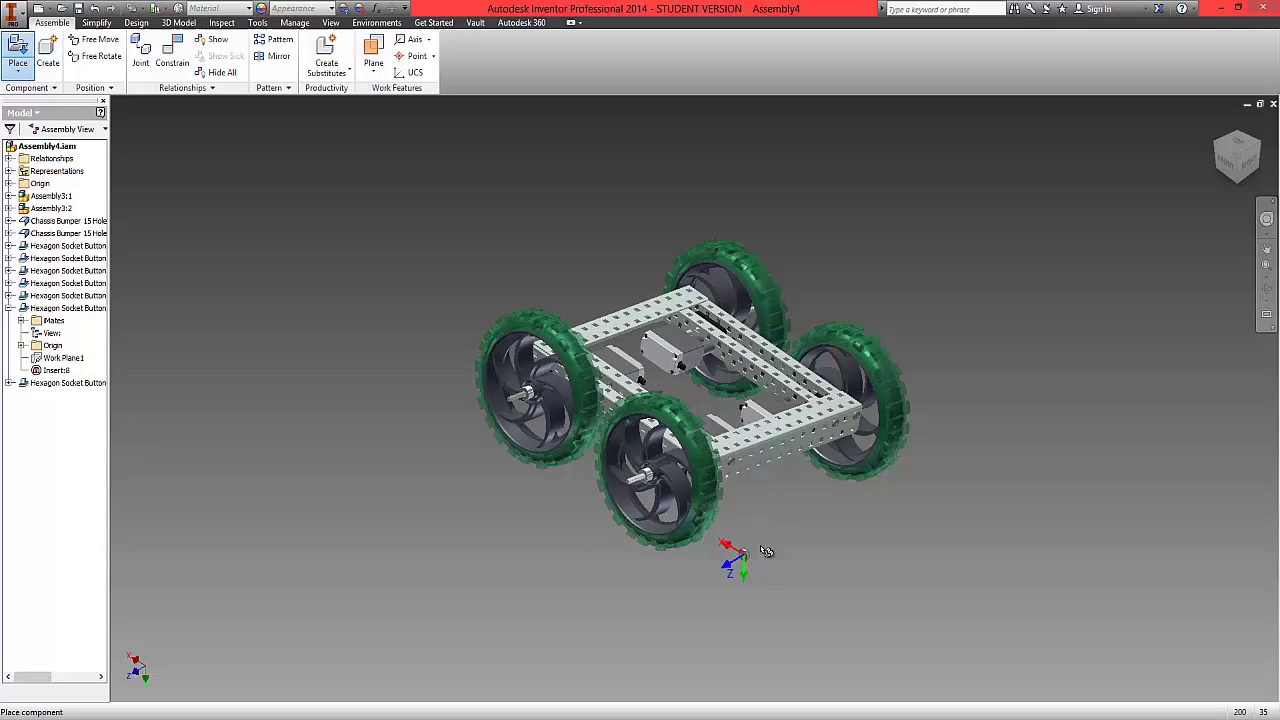
left_click(745, 551)
left_click(834, 520)
left_click(910, 500)
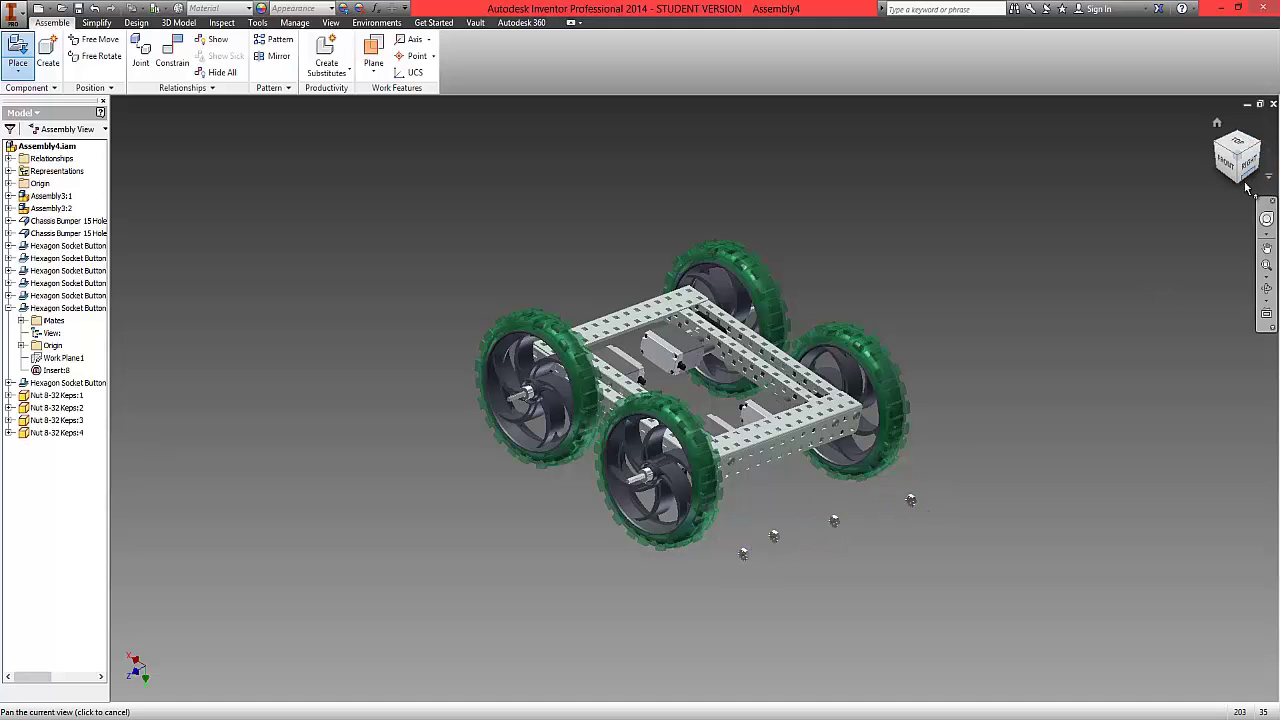
Place four more Nut 8-32 Keps components beside the bumper on the other side of the chassis.
left_click(1243, 188)
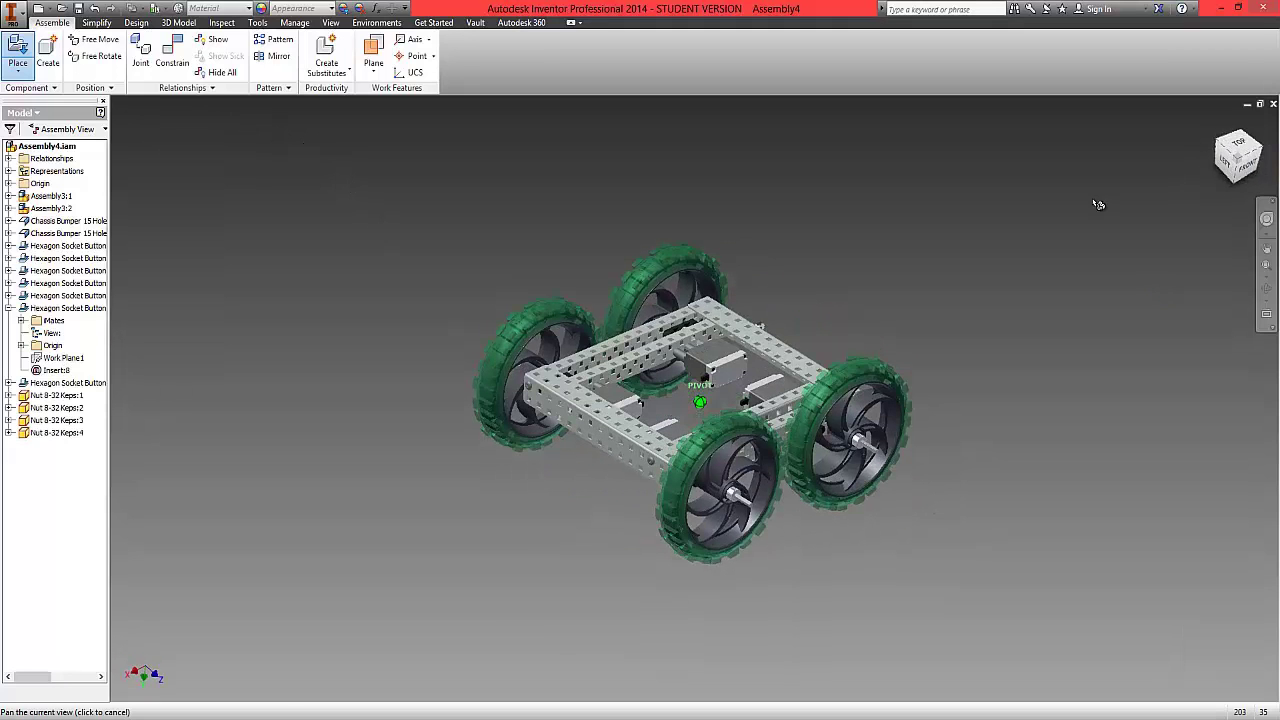
left_click(525, 475)
left_click(570, 518)
left_click(617, 547)
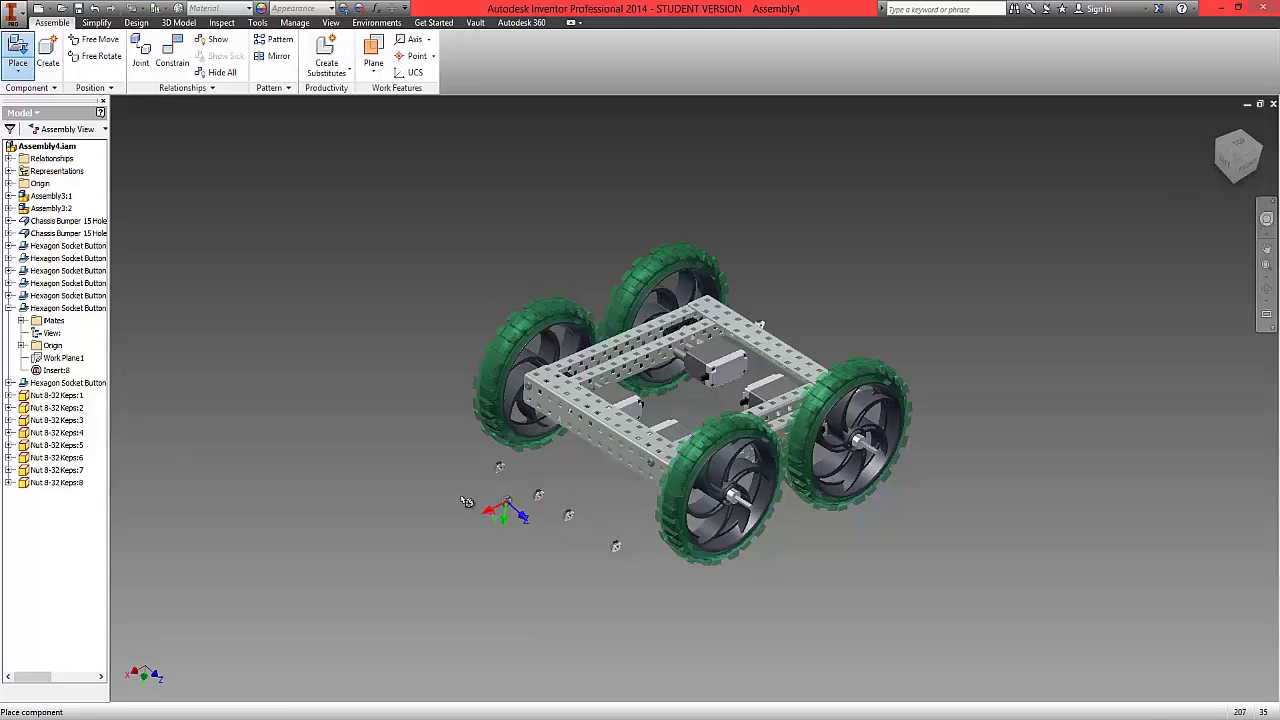
right_click(472, 500)
left_click(516, 495)
Insert-constrain a Keps nut onto the screw in the bumper's third upper hole from the end, using the aligned solution.
scroll(518, 507, "up", 10)
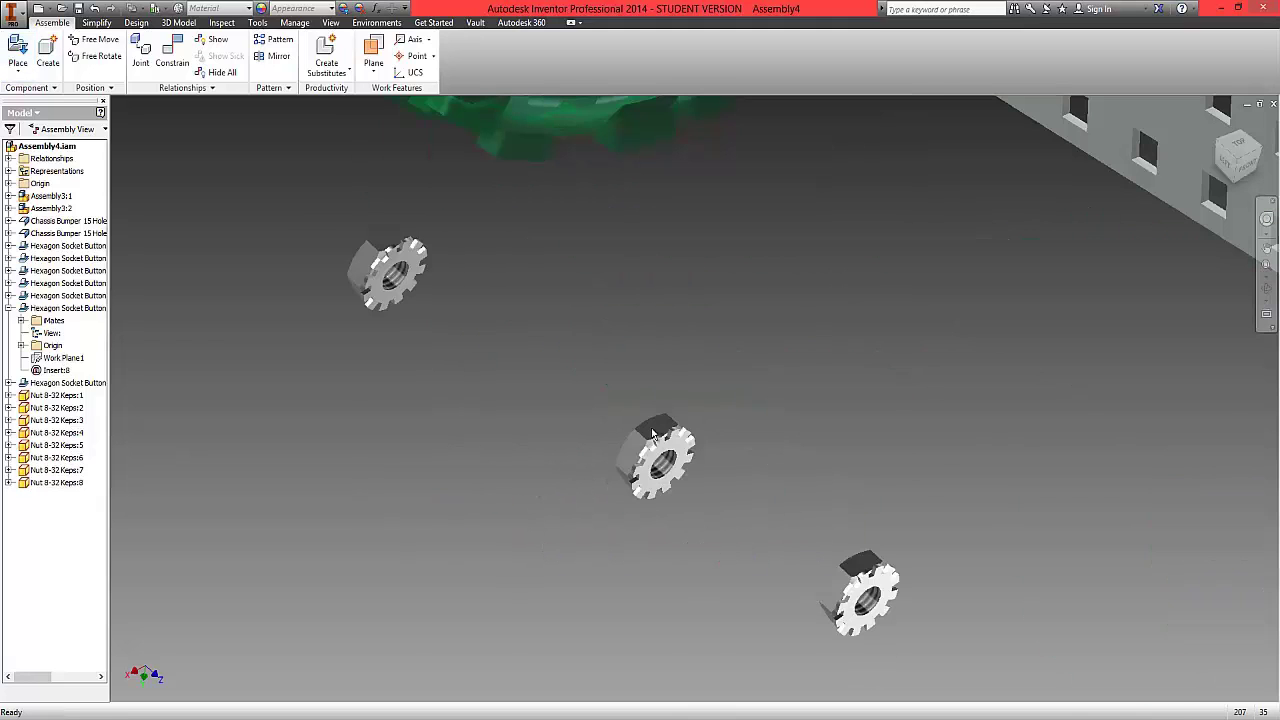
left_click(660, 437)
scroll(674, 445, "down", 5)
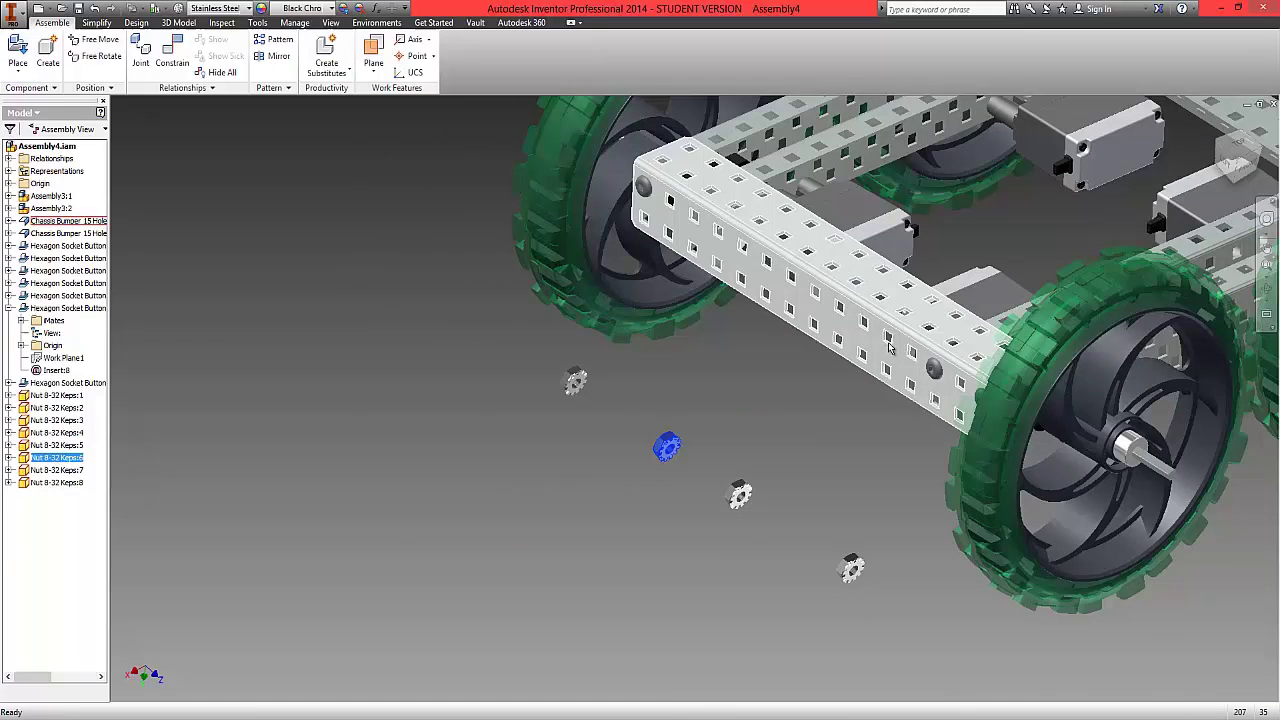
mouse_move(1236, 188)
left_mouse_down()
mouse_move(1220, 432)
mouse_move(1204, 459)
left_mouse_up()
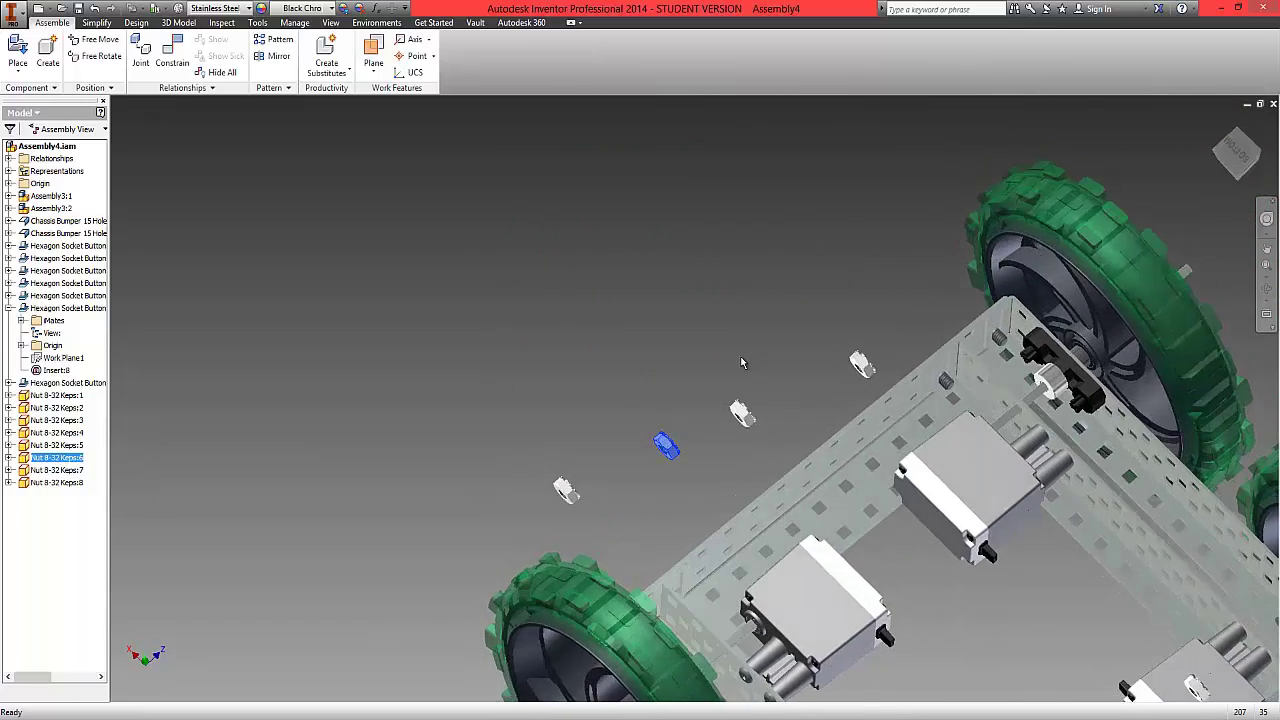
scroll(743, 363, "up", 3)
middle_click_drag(824, 217, 632, 133)
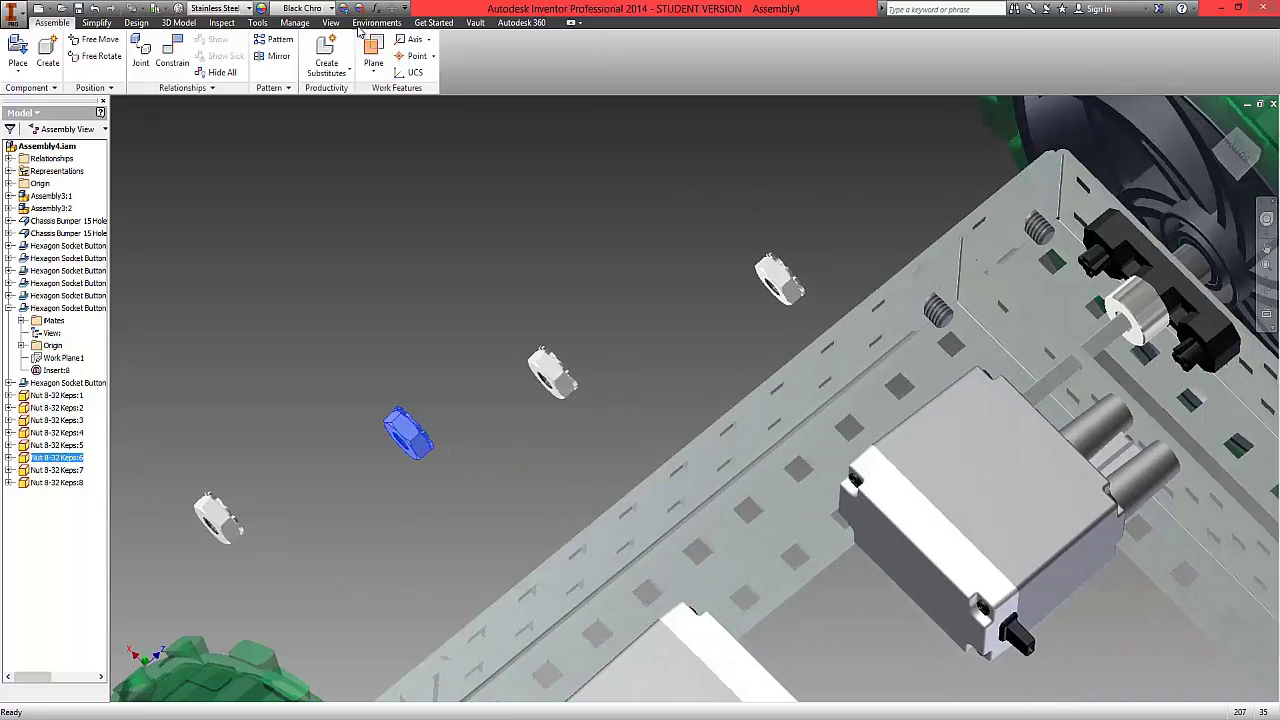
left_click(176, 60)
left_click(115, 165)
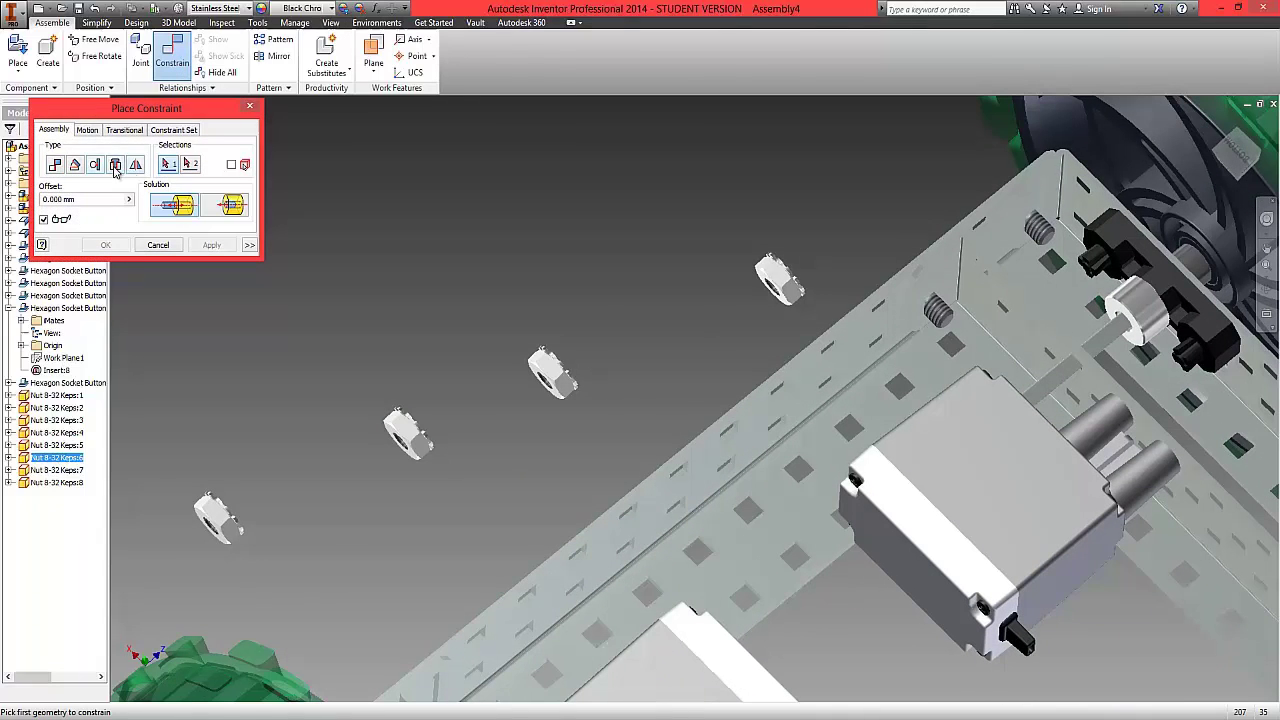
scroll(783, 306, "up", 5)
left_click(781, 293)
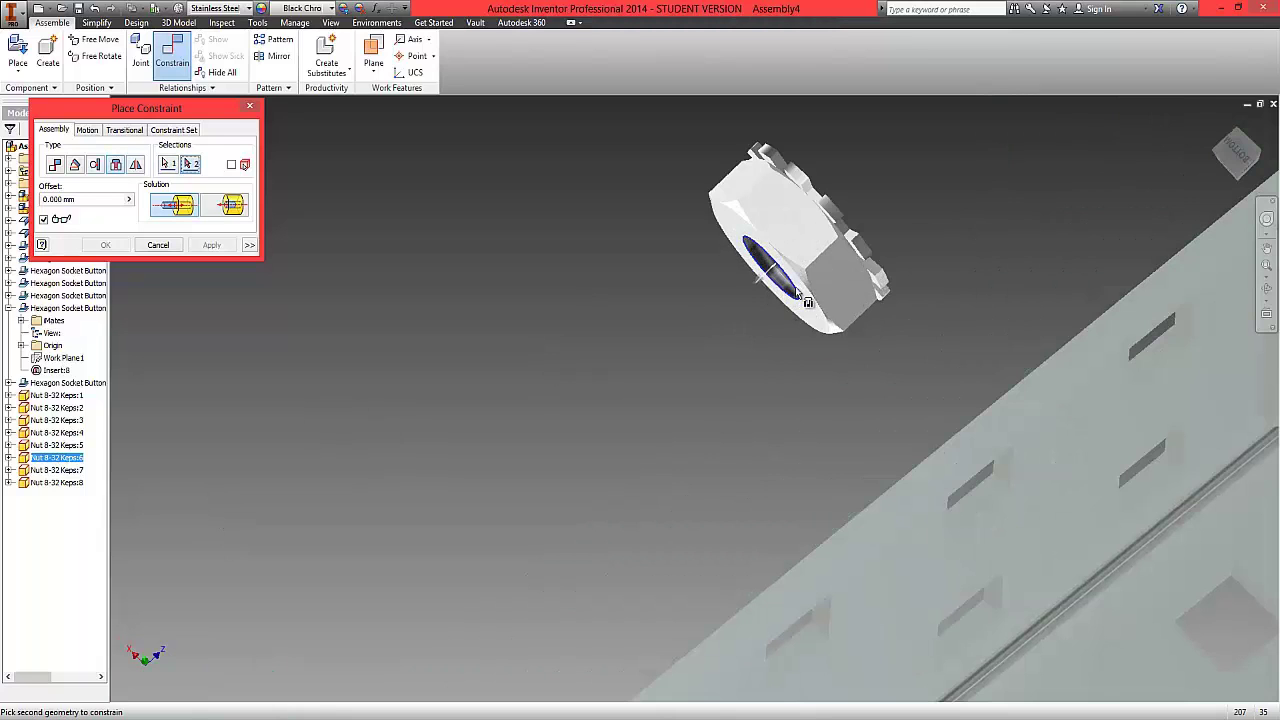
scroll(790, 290, "down", 4)
scroll(1011, 342, "up", 6)
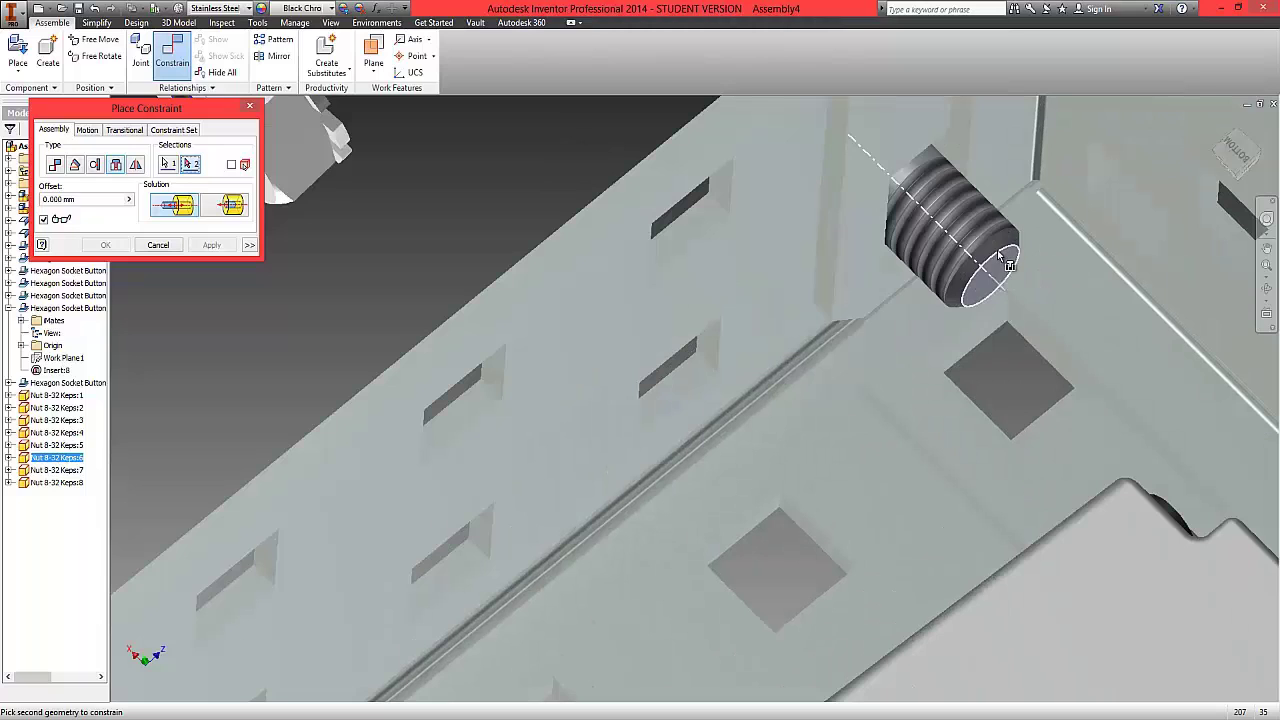
left_click(998, 256)
left_click(238, 211)
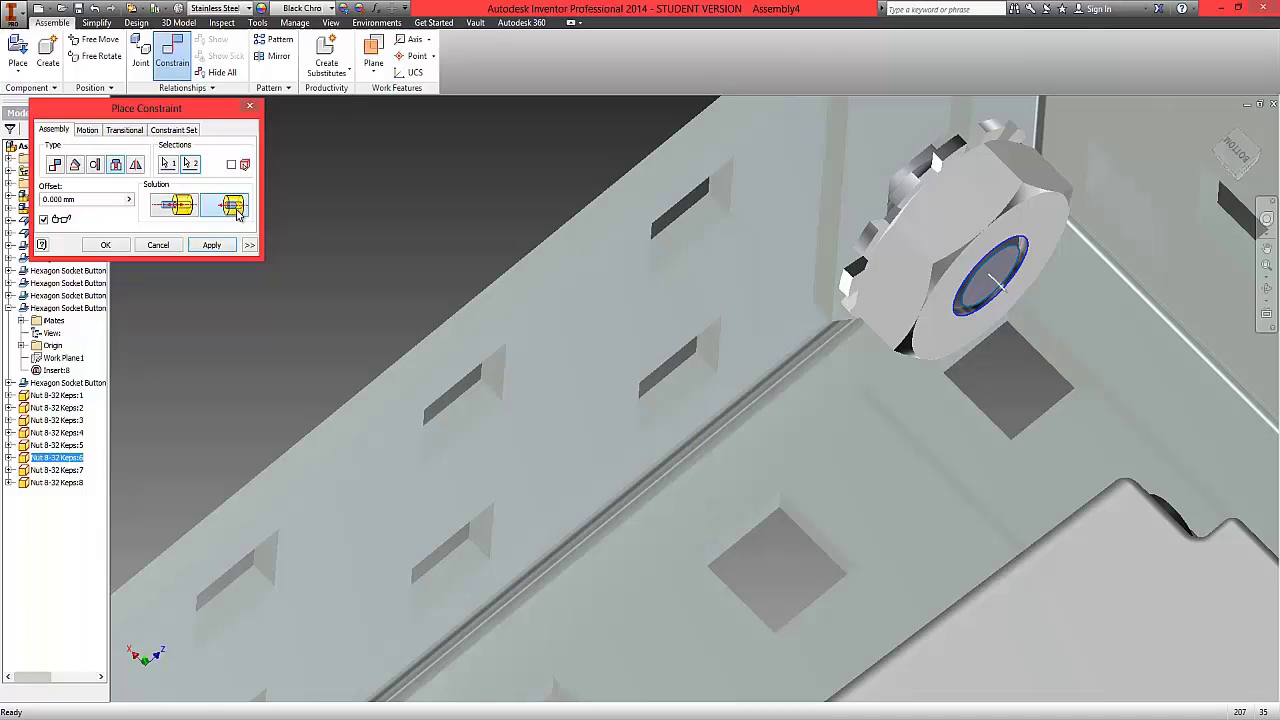
left_click(127, 246)
Insert-constrain another Keps nut onto the screw in the first upper hole at the same bumper end, using the aligned solution.
scroll(656, 404, "down", 6)
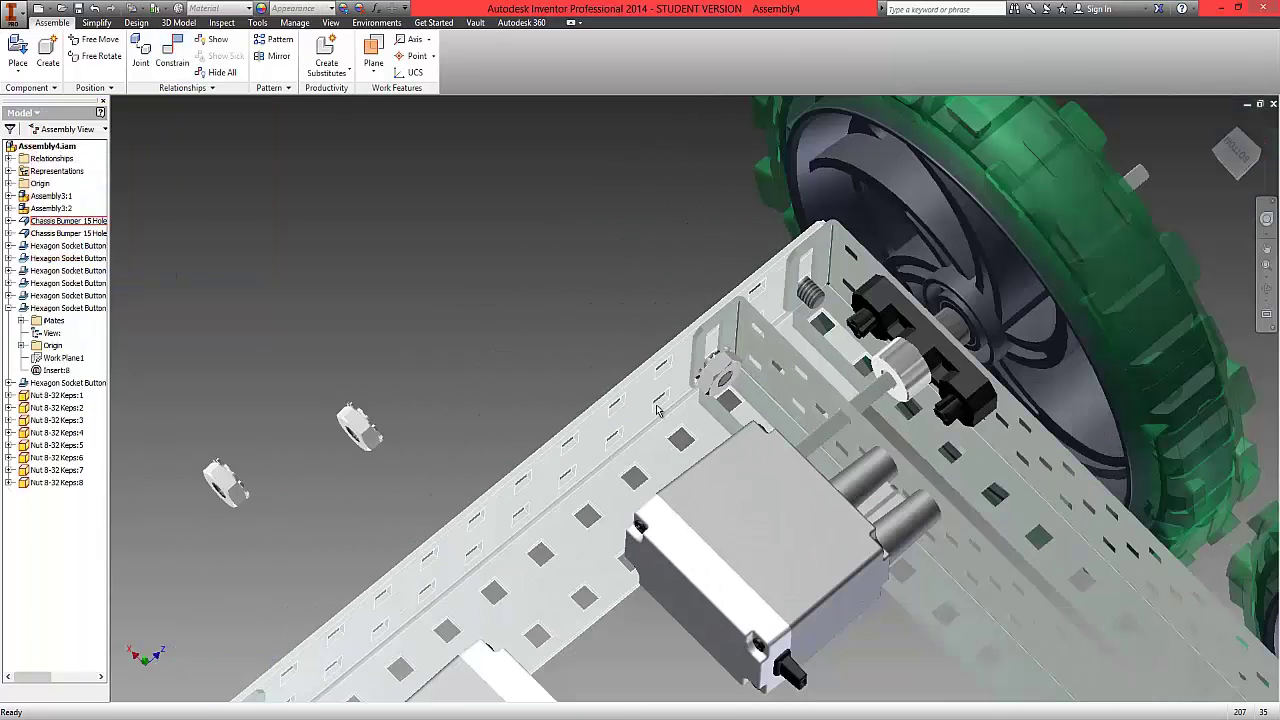
left_click(172, 50)
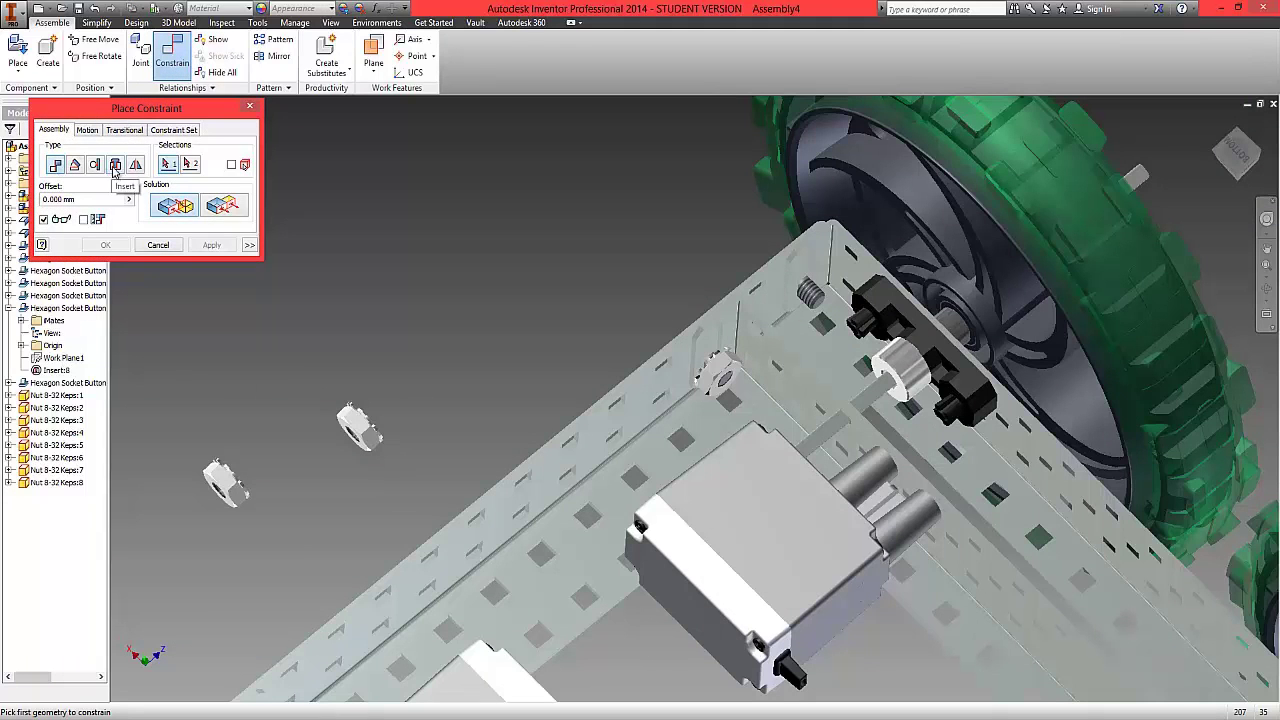
left_click(115, 165)
scroll(340, 440, "up", 5)
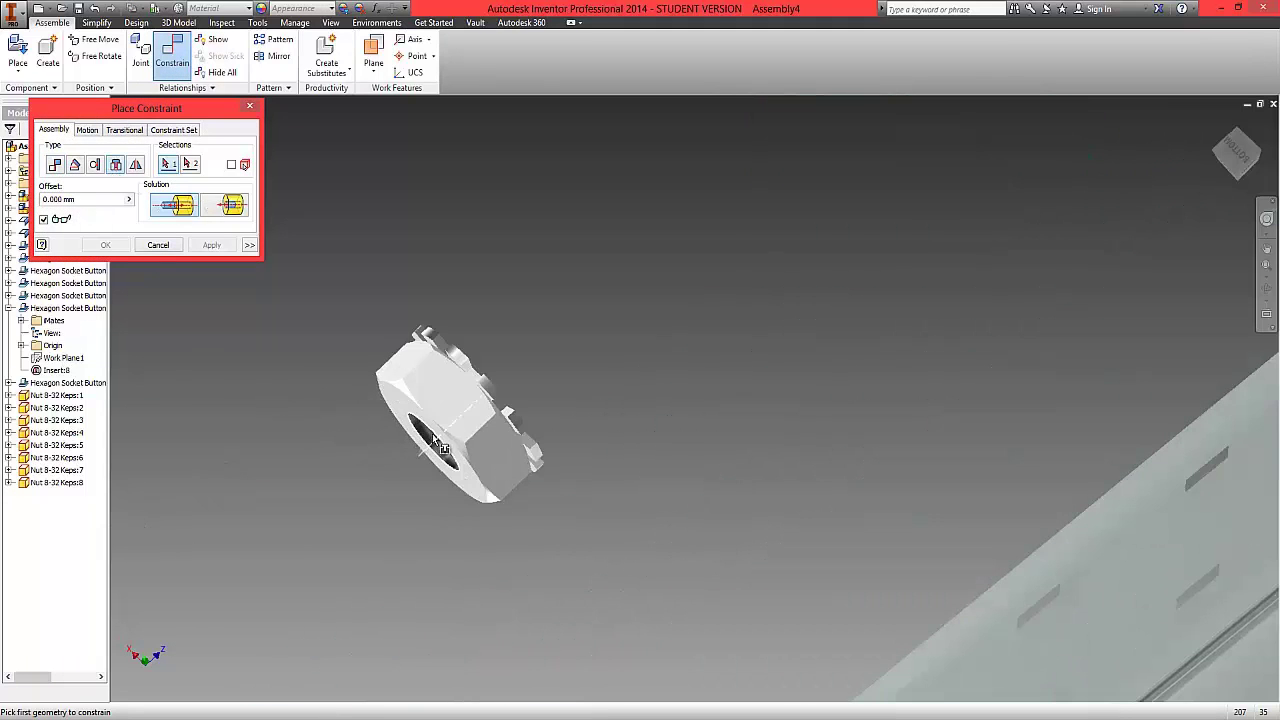
left_click(433, 440)
scroll(594, 412, "down", 4)
scroll(902, 312, "up", 5)
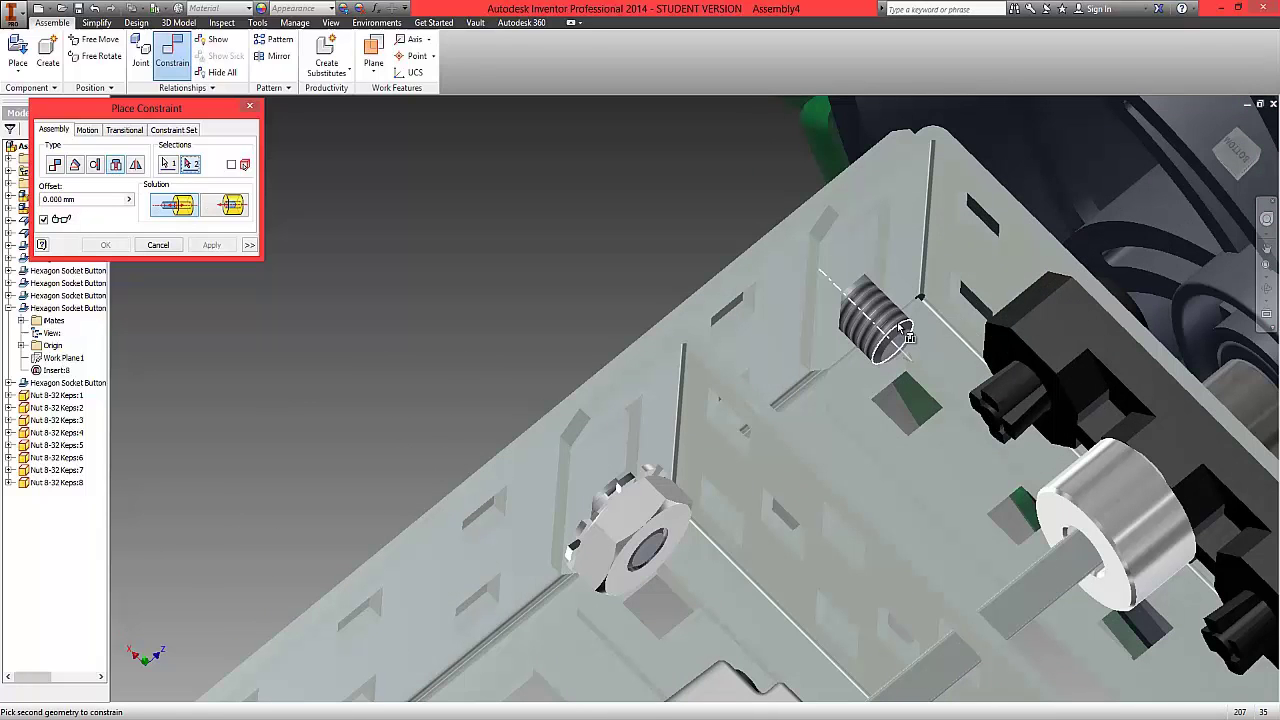
left_click(902, 340)
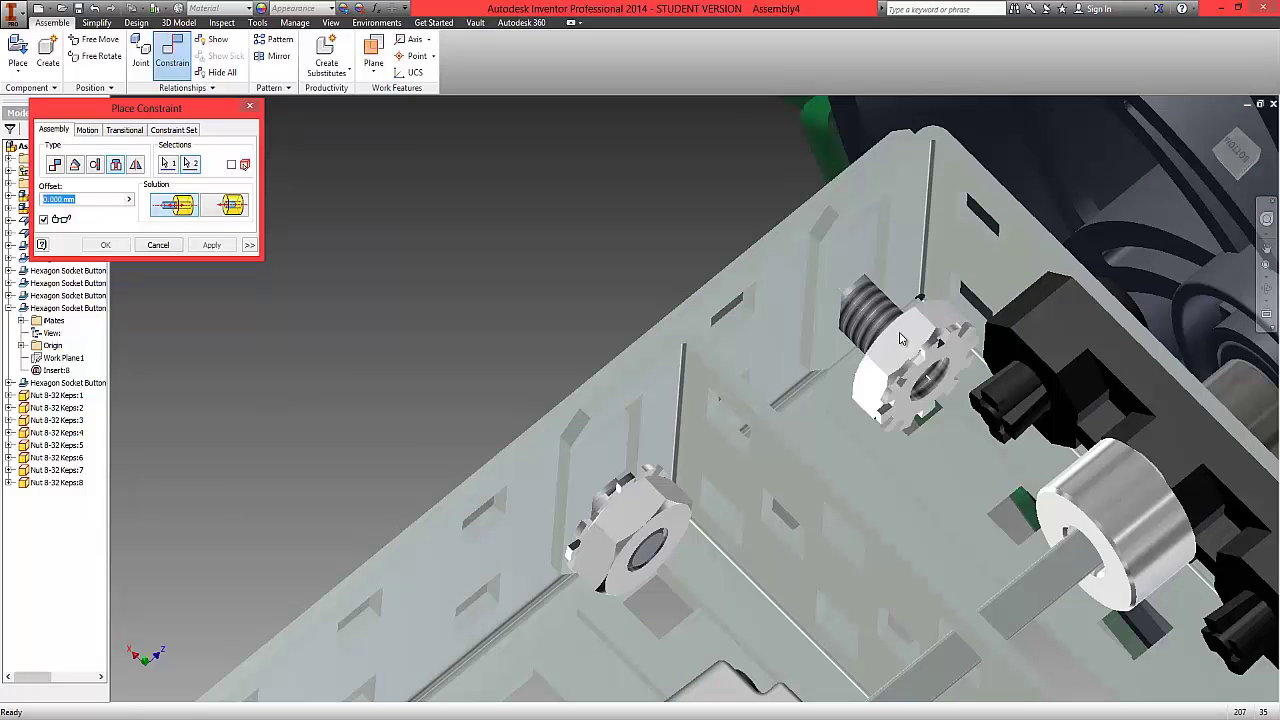
left_click(229, 206)
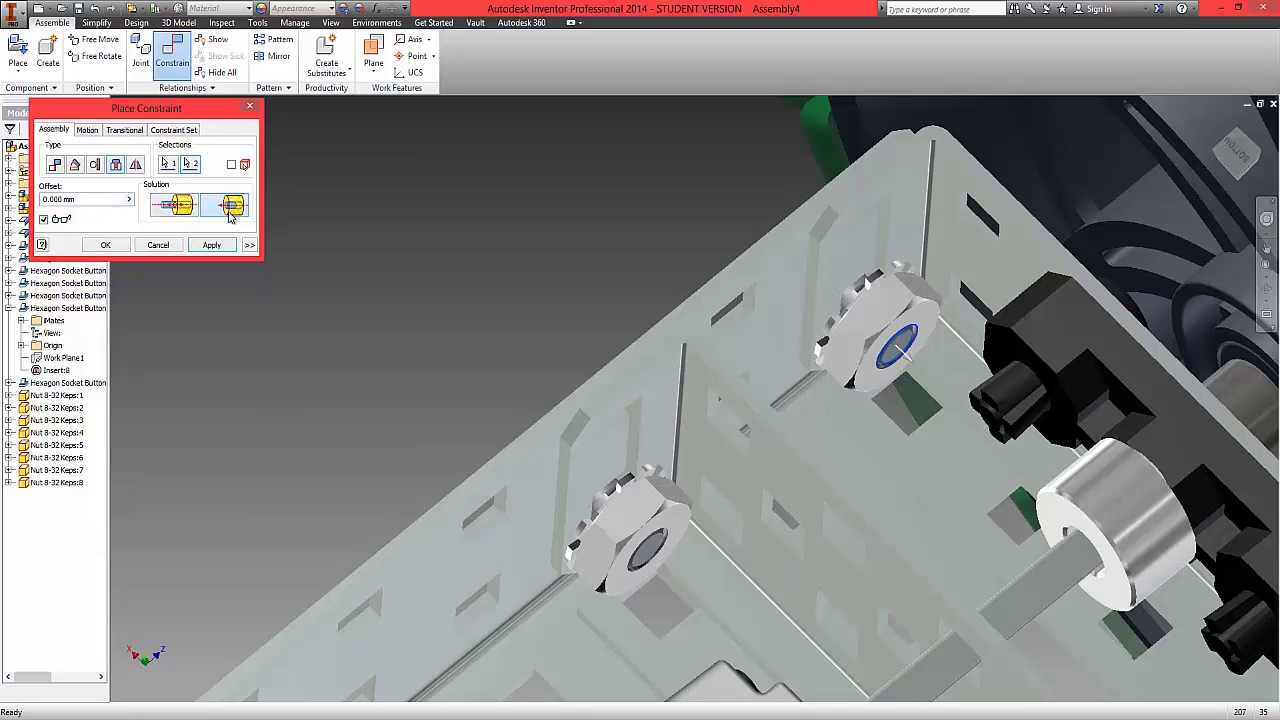
left_click(112, 246)
Place four Screw 8-32 x 0.25 inch long components in the free space beyond the far chassis bumper.
scroll(377, 391, "down", 6)
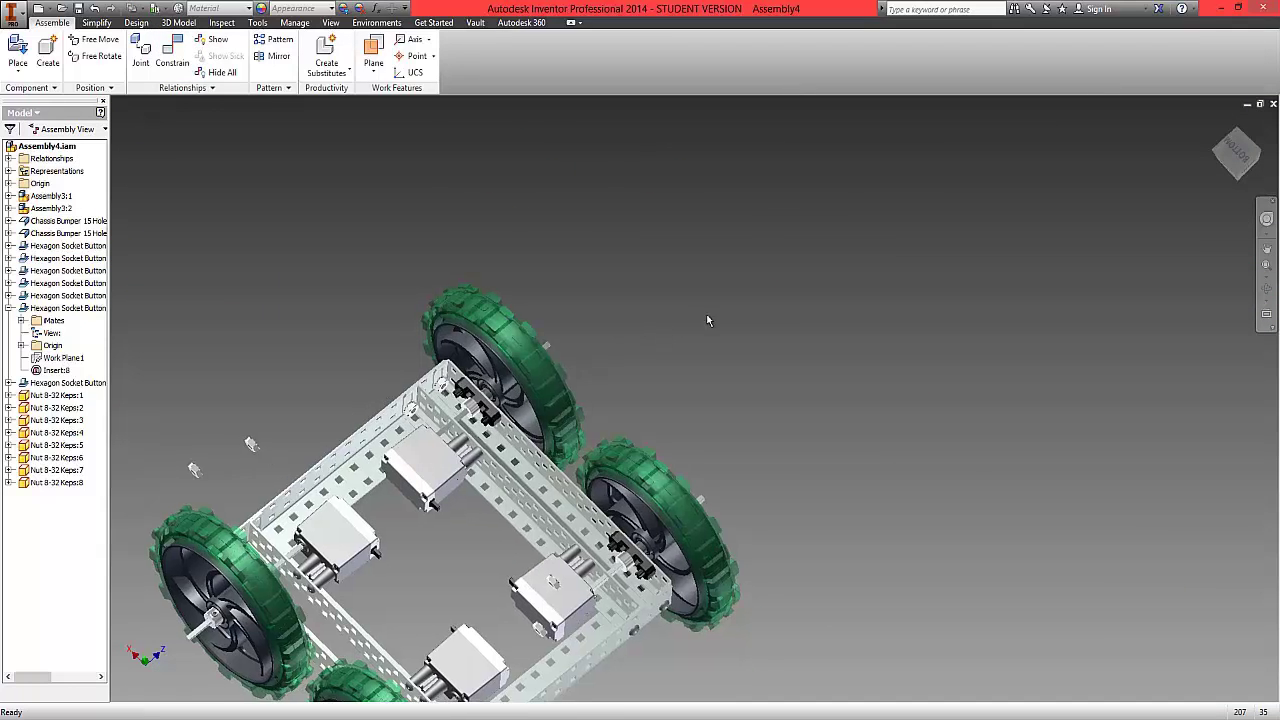
middle_click_drag(657, 365, 915, 267)
scroll(509, 398, "up", 5)
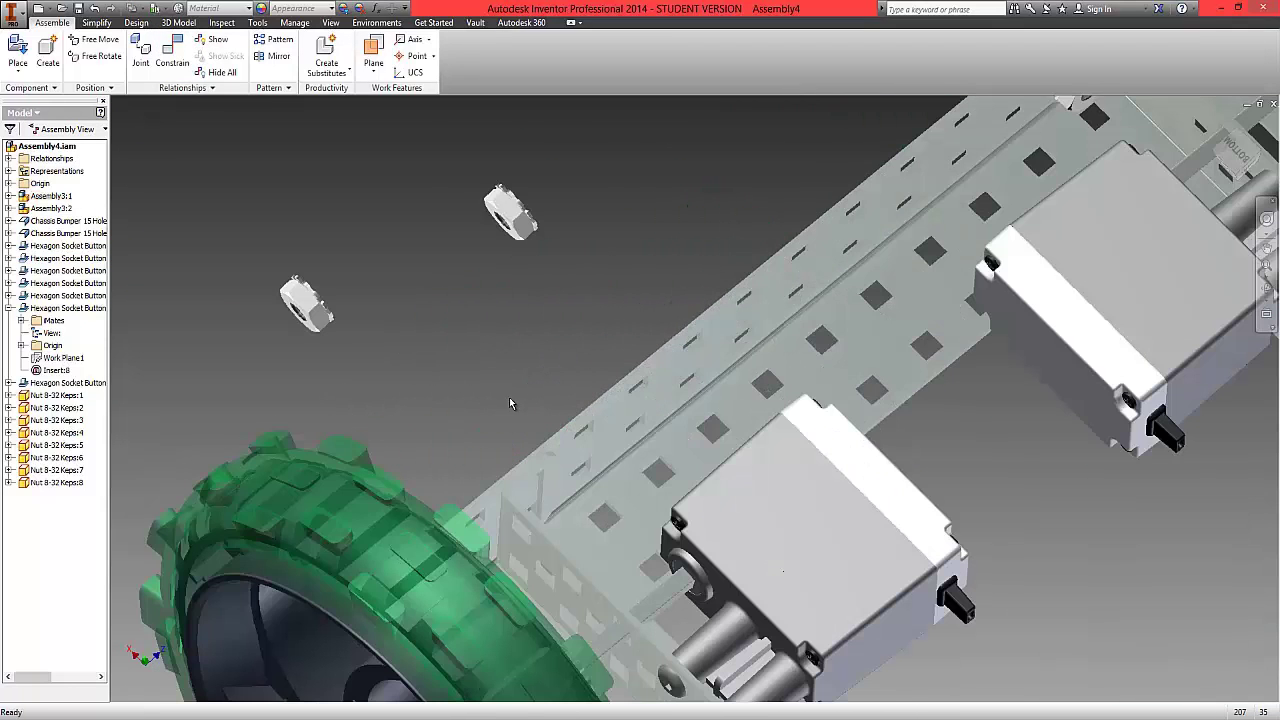
key("F2")
left_click(1240, 180)
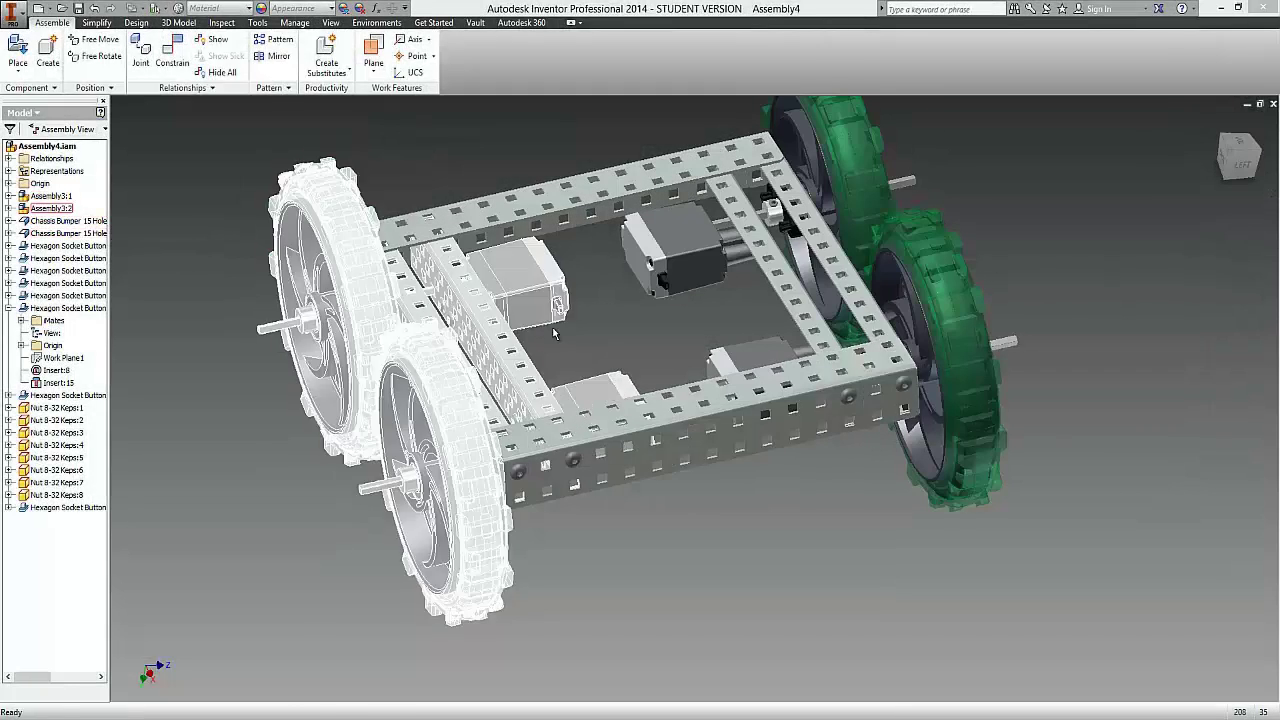
left_click(18, 71)
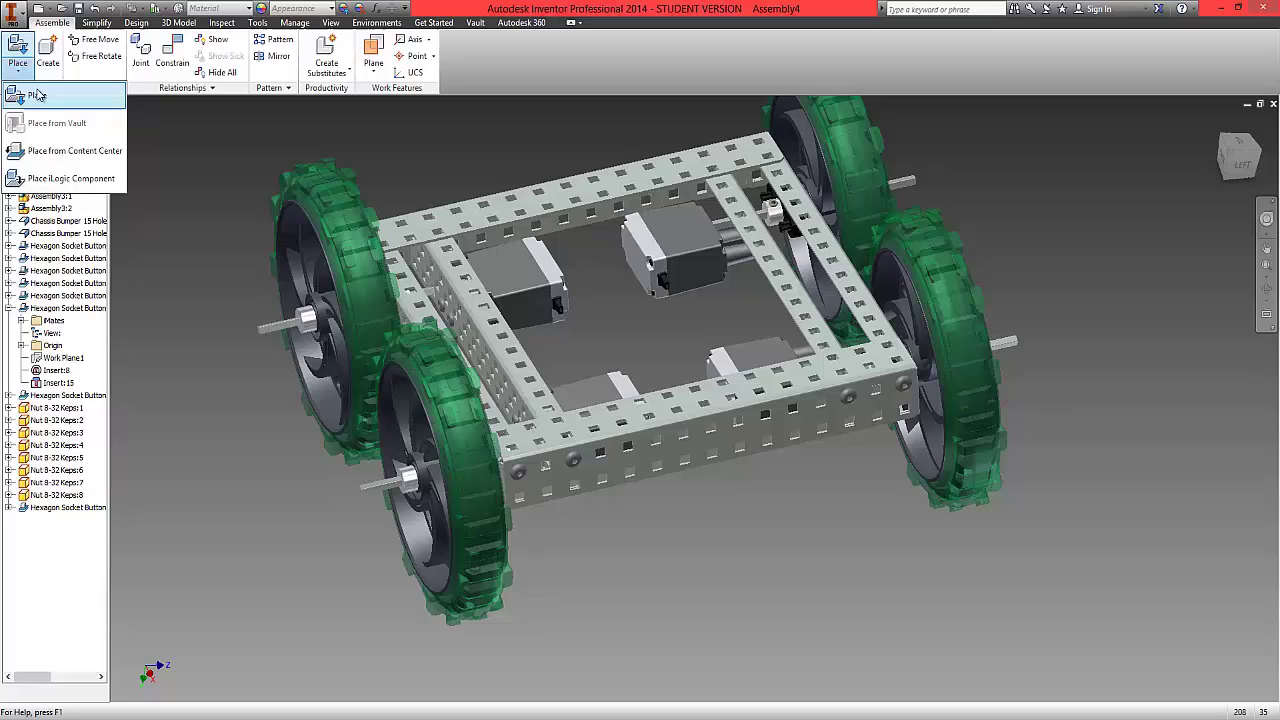
left_click(30, 100)
left_click_drag(1057, 191, 1056, 333)
left_click(592, 283)
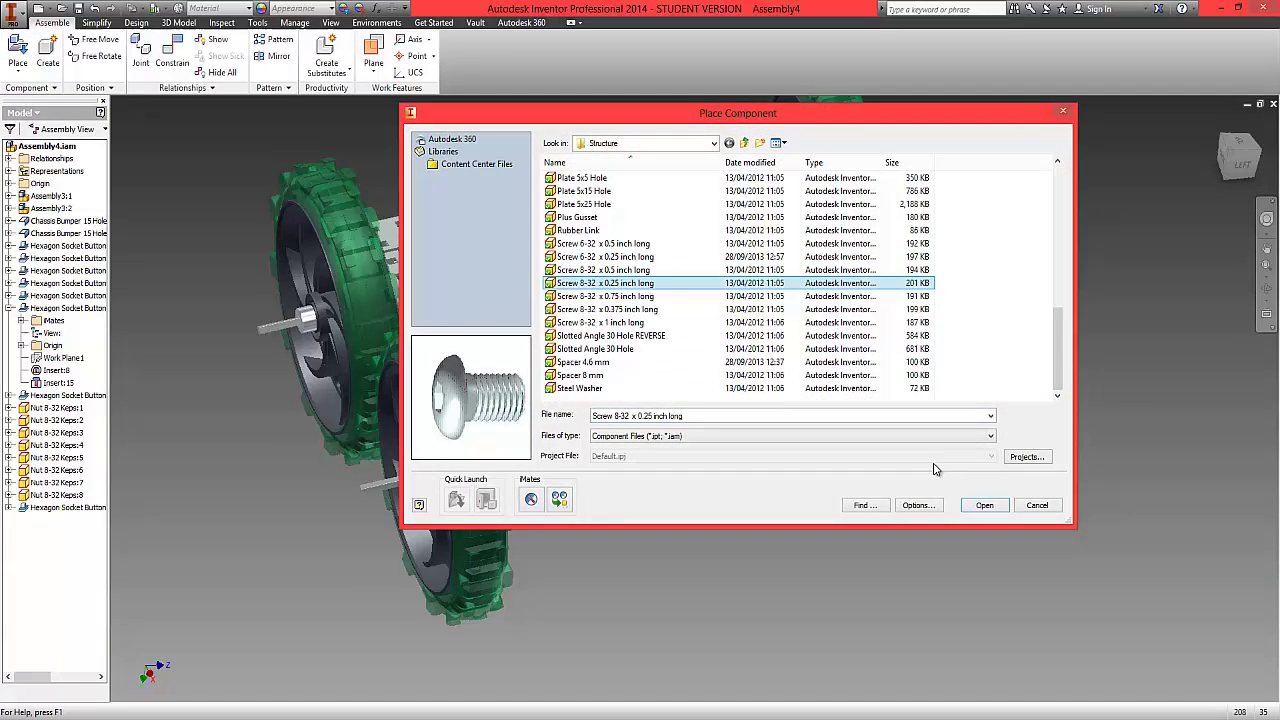
left_click(985, 506)
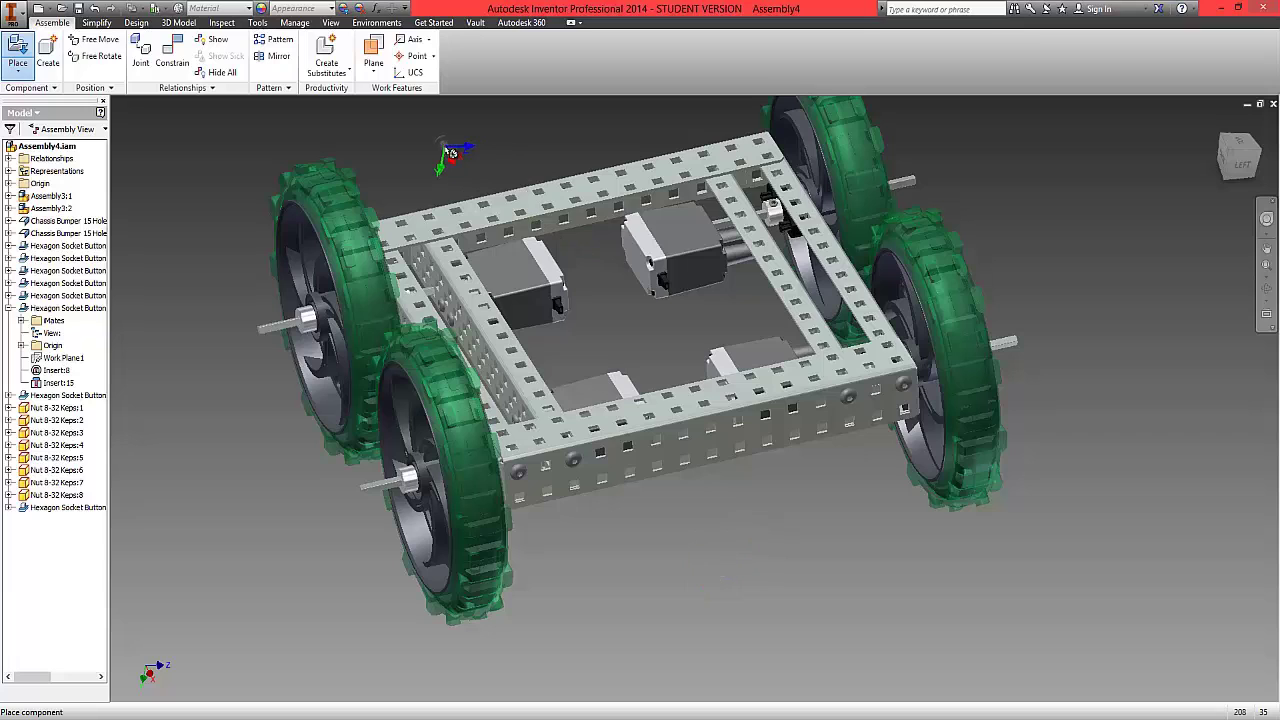
left_click(455, 151)
left_click(493, 142)
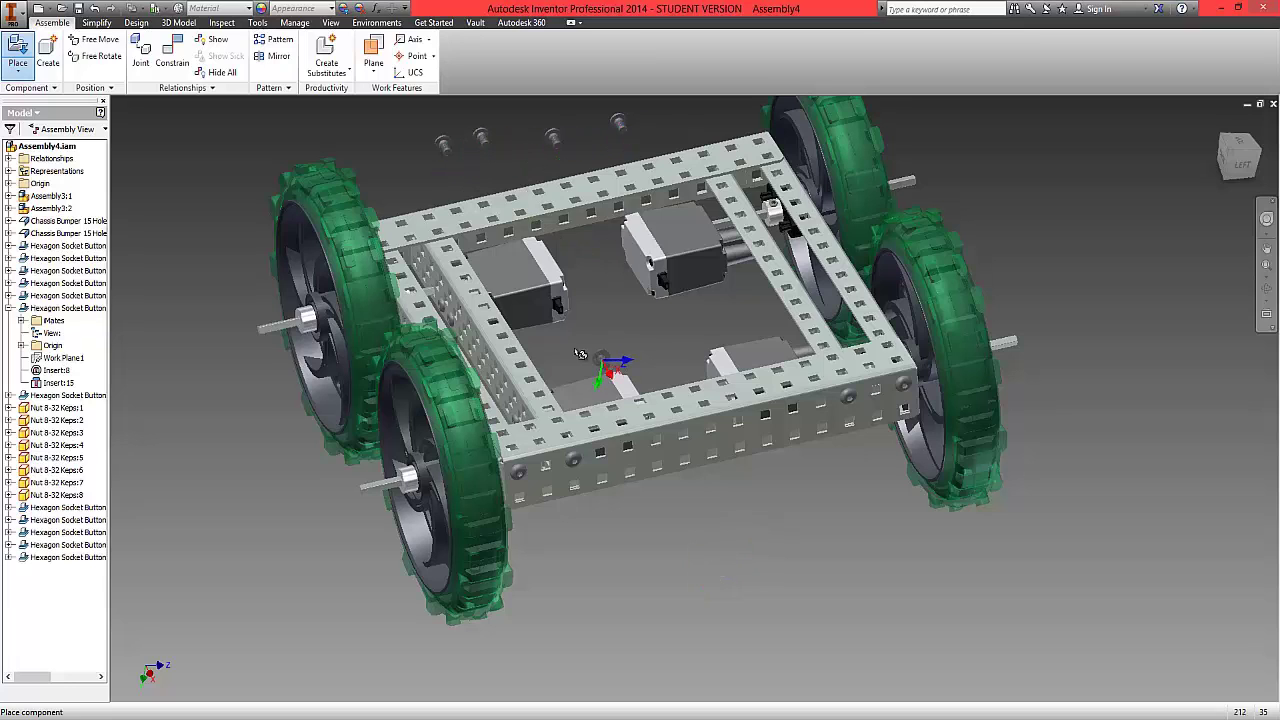
Place four more 8-32 x 0.25 inch screws inside the chassis frame between the motors and finish placing.
left_click(579, 352)
left_click(639, 336)
left_click(663, 336)
left_click(715, 322)
right_click(280, 168)
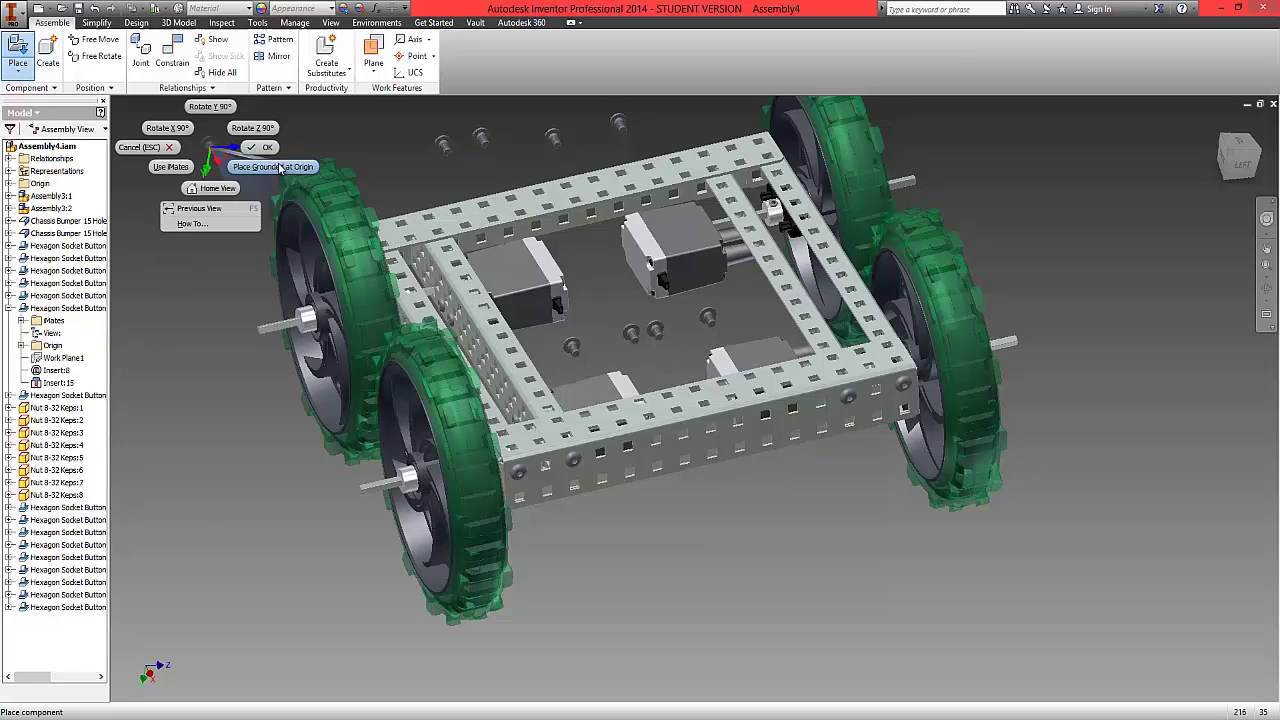
left_click(261, 152)
Place eight Nut 8-32 Keps components, four beside the near bumper and four beyond the far bumper.
left_click(20, 67)
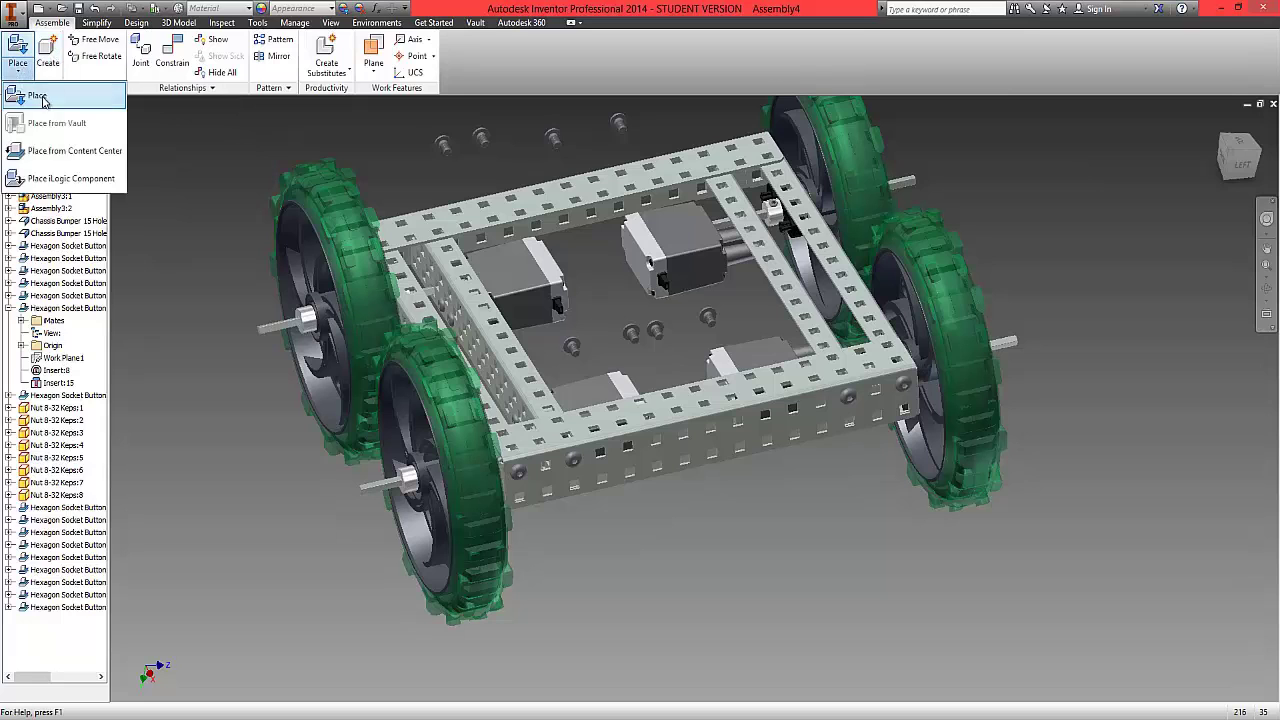
left_click(42, 100)
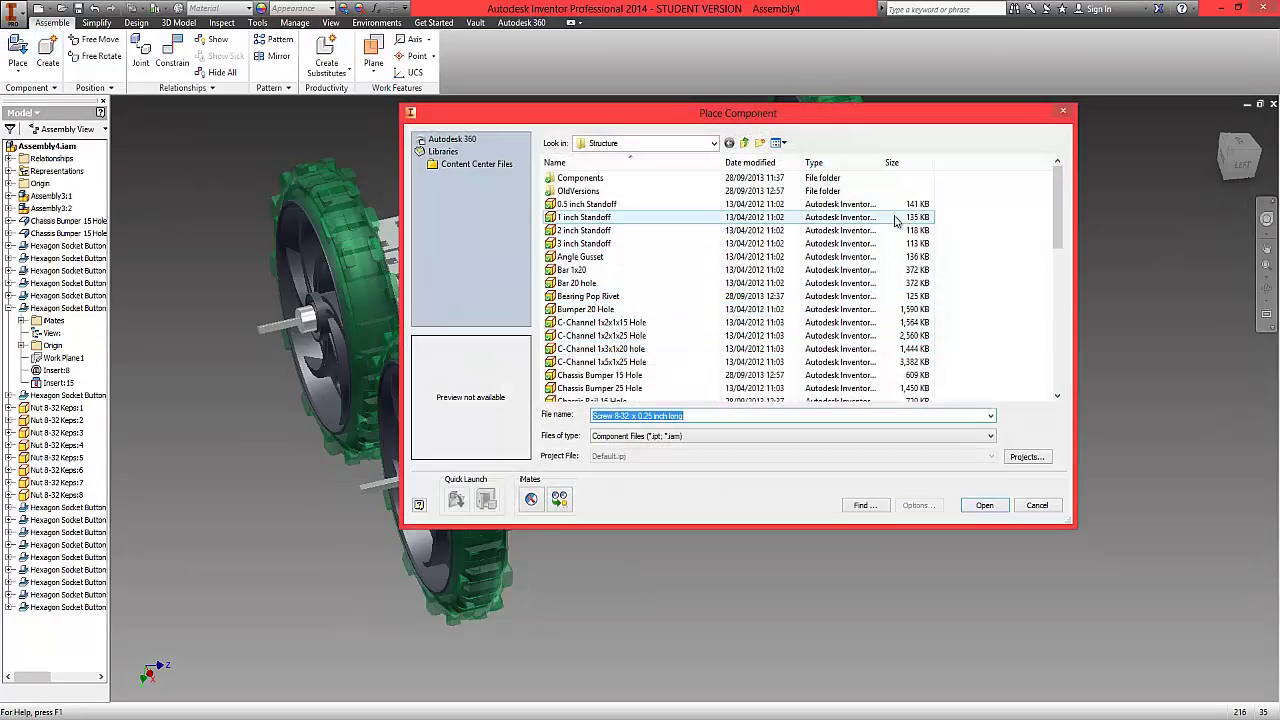
left_click_drag(1058, 217, 1057, 310)
left_click(600, 257)
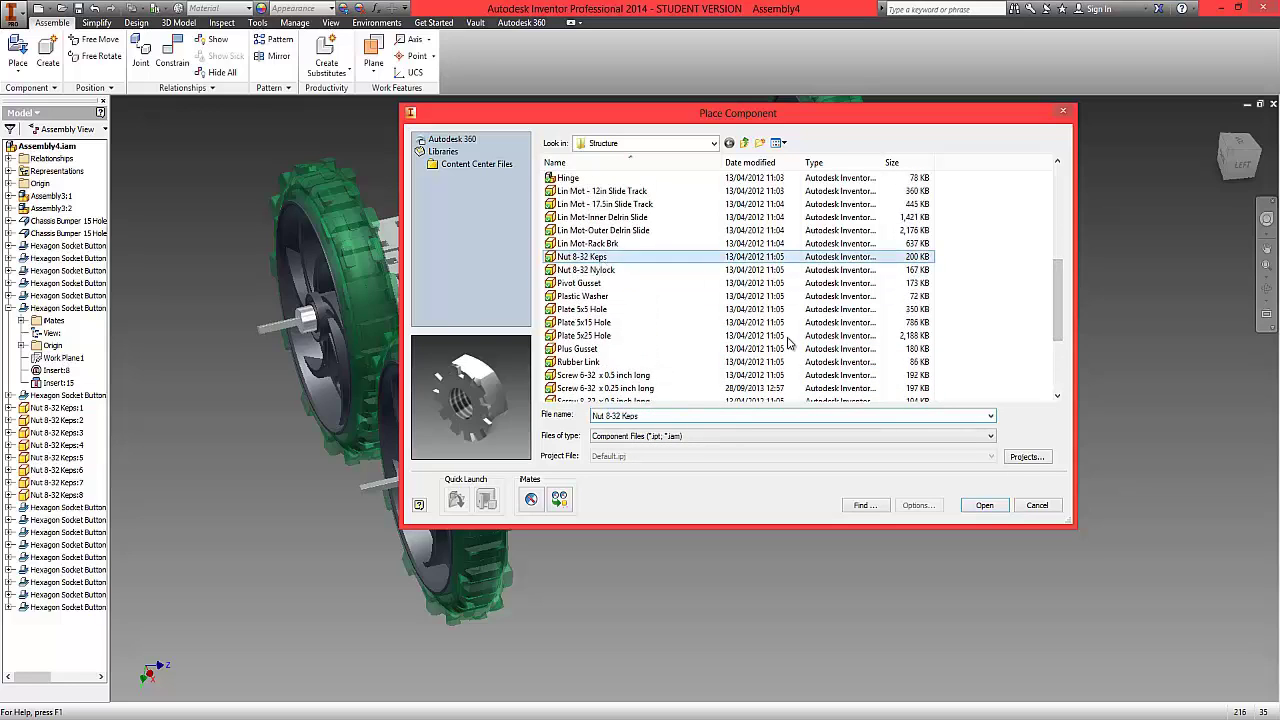
left_click(1004, 511)
left_click(652, 527)
left_click(772, 512)
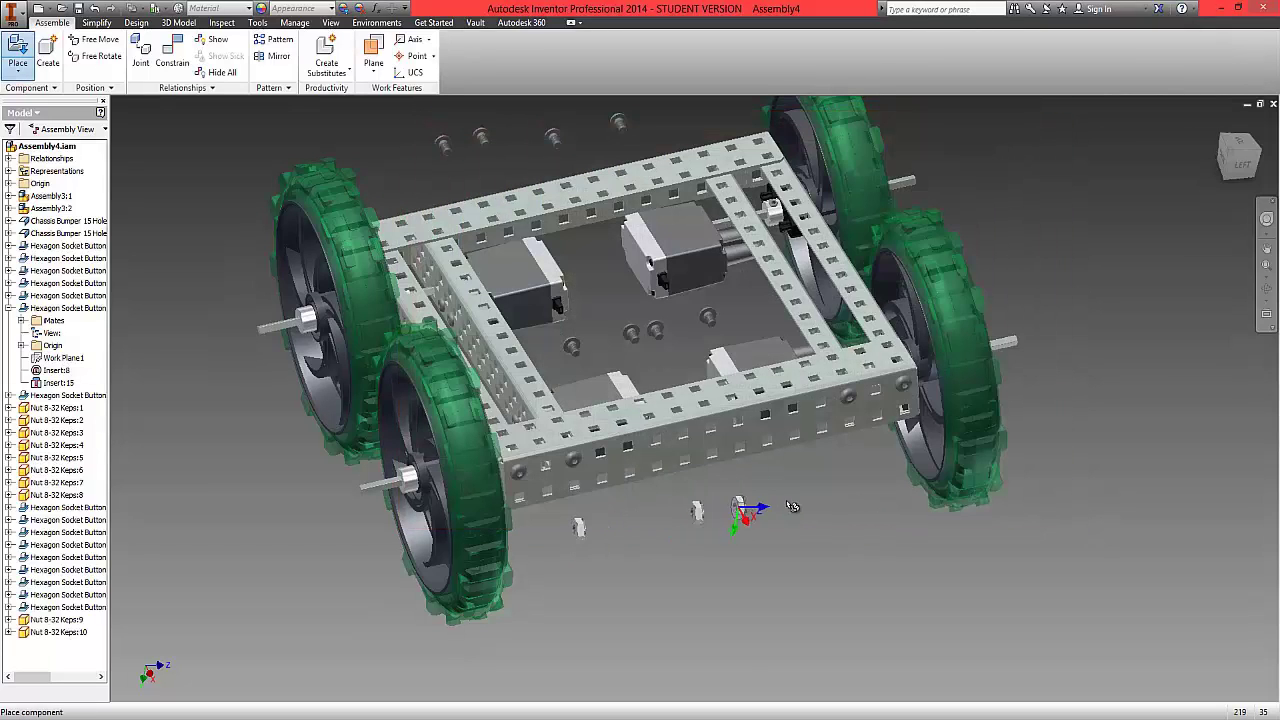
left_click(815, 507)
left_click(868, 499)
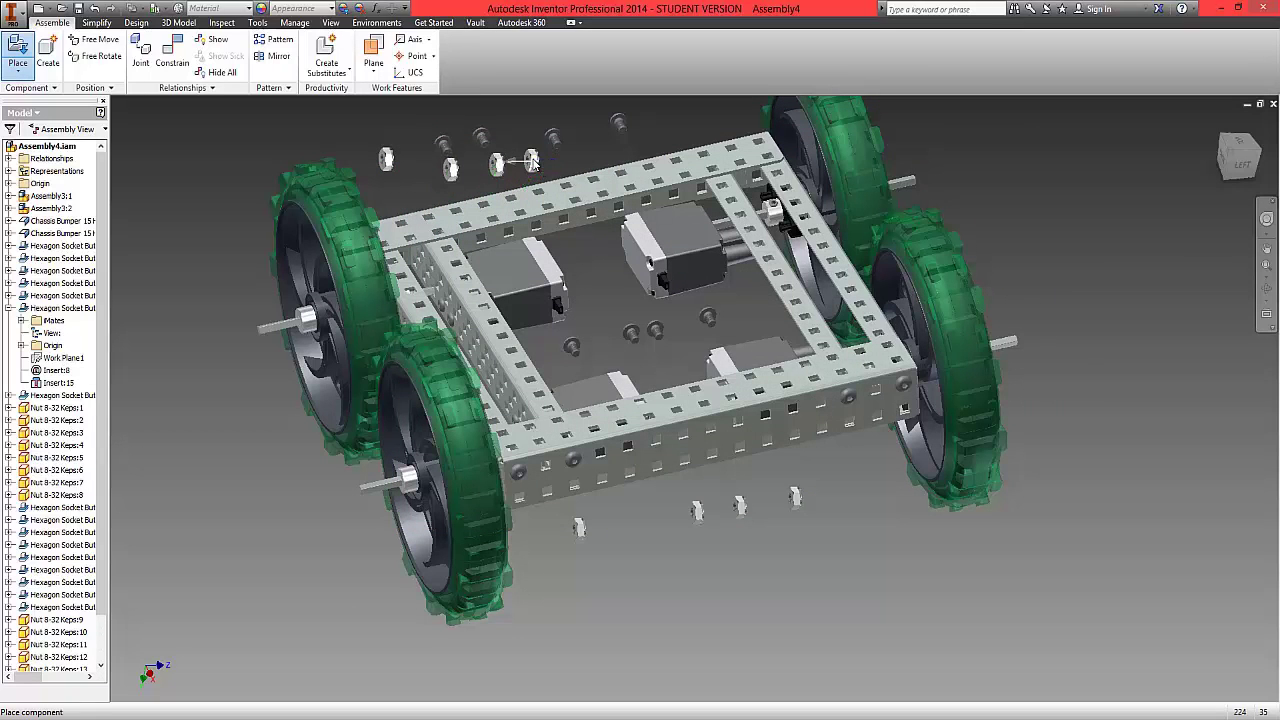
right_click(535, 163)
left_click(543, 134)
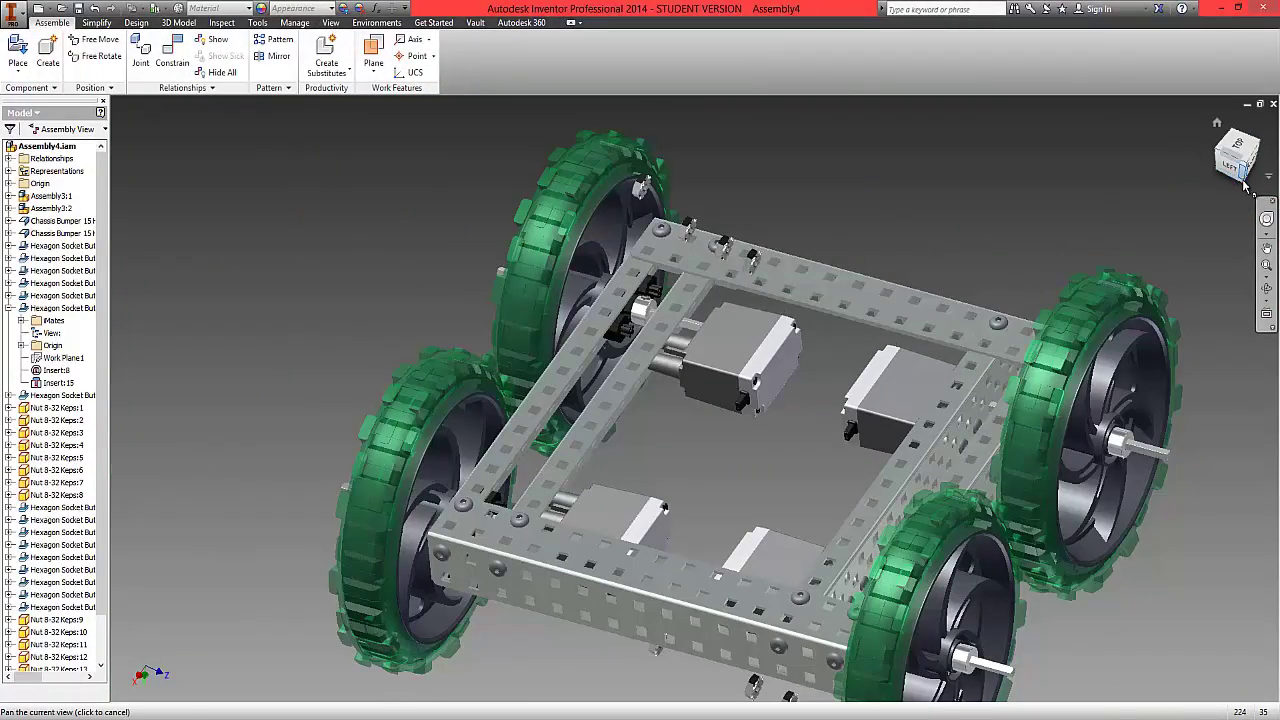
Insert-constrain a loose Keps nut onto the vertical screw protruding through the bumper's horizontal flange beside the inner chassis rail.
mouse_move(1243, 186)
left_mouse_down()
mouse_move(1268, 543)
mouse_move(1268, 406)
mouse_move(1249, 477)
left_mouse_up()
scroll(1250, 134, "down", 3)
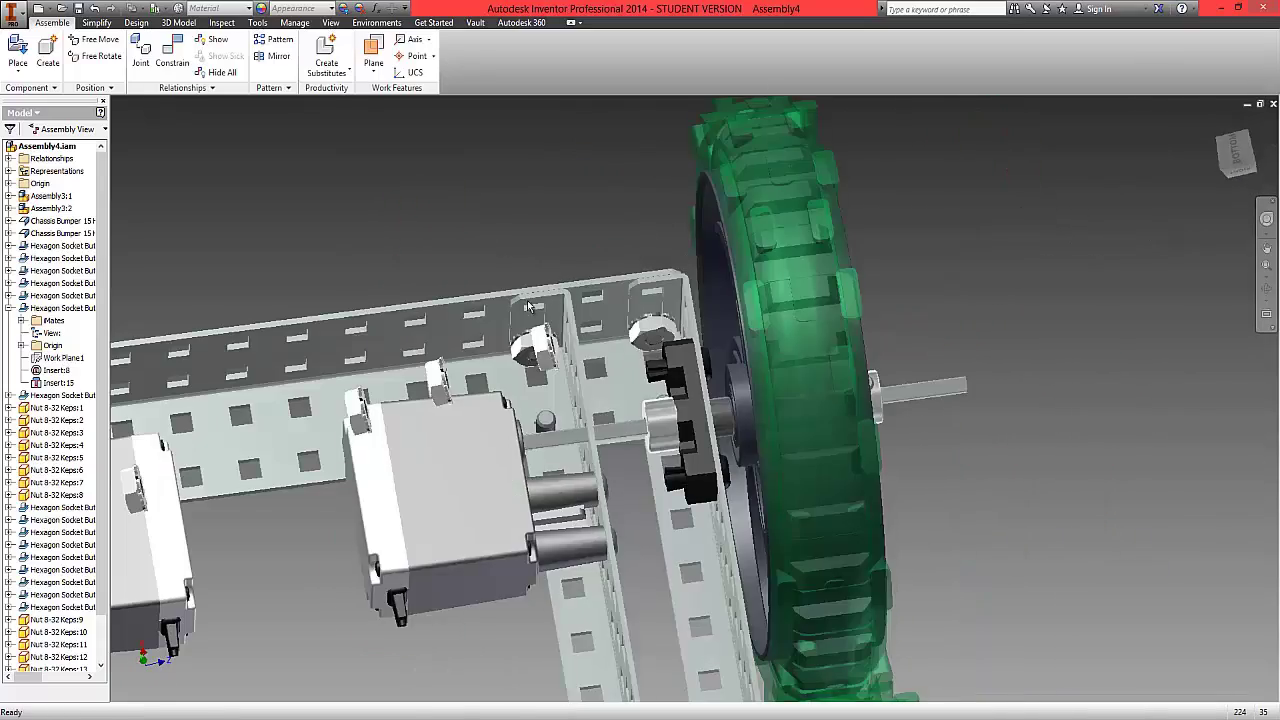
left_click(172, 55)
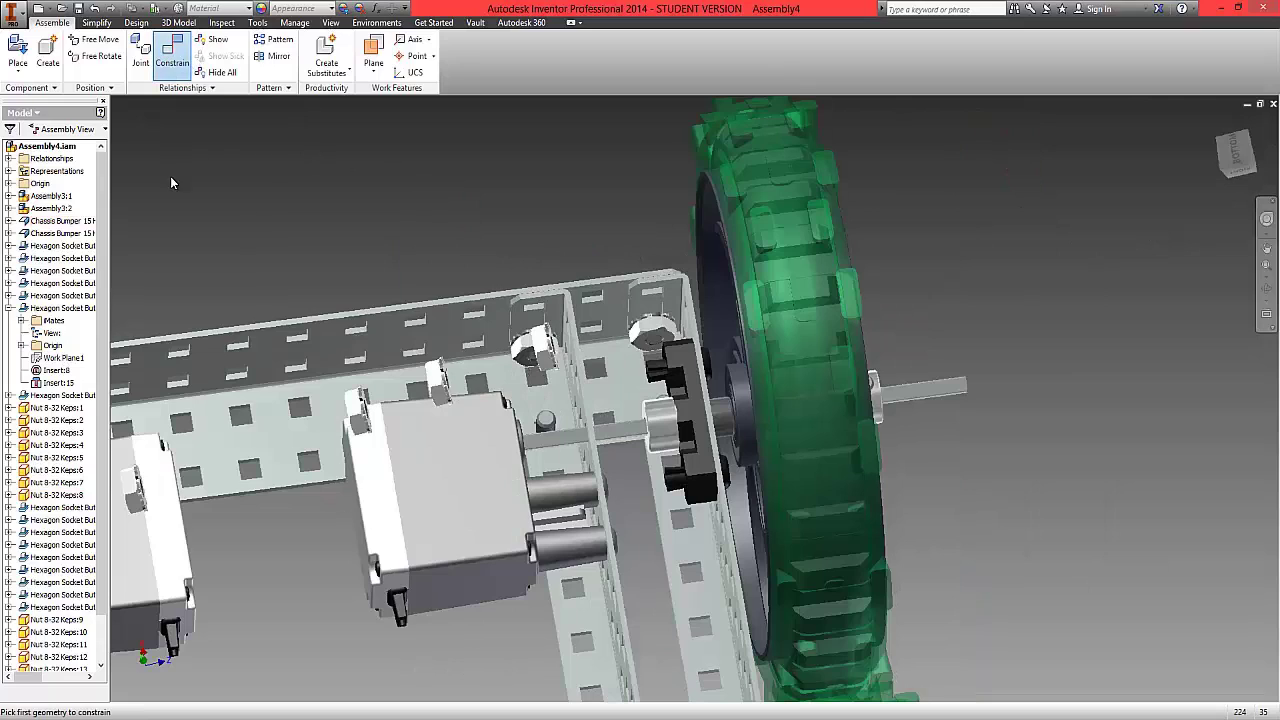
left_click(116, 165)
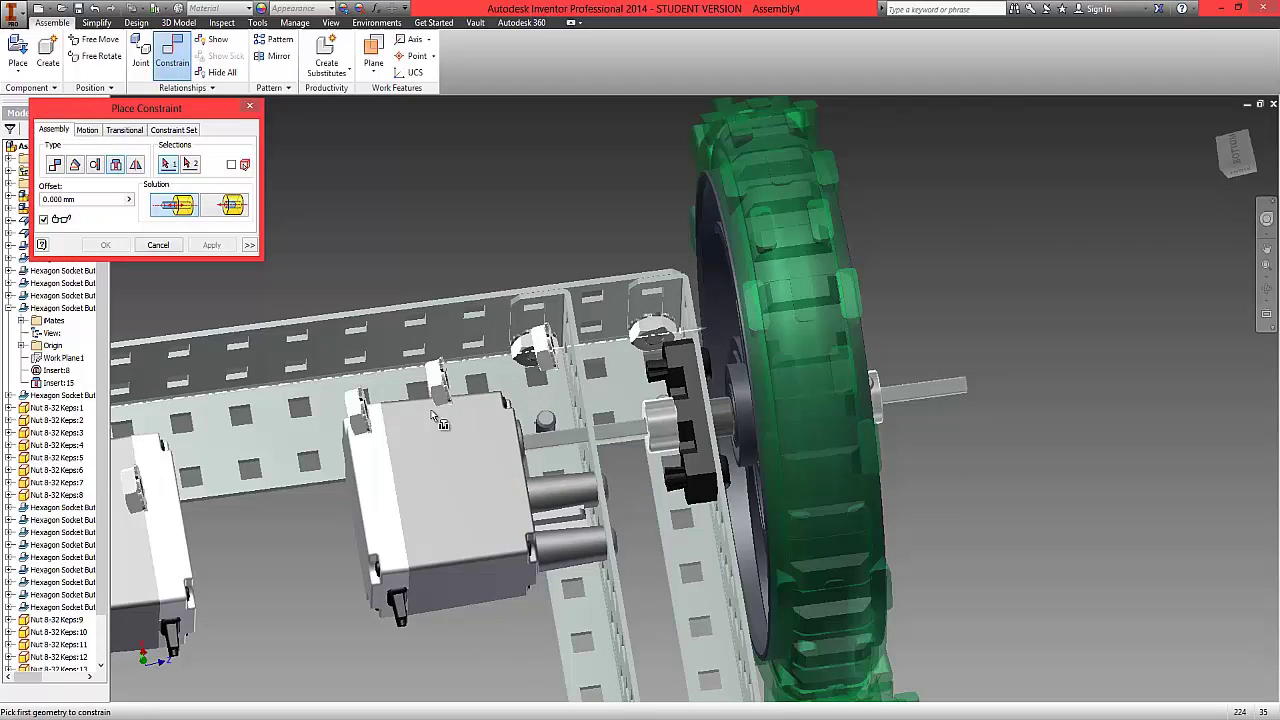
left_click(441, 408)
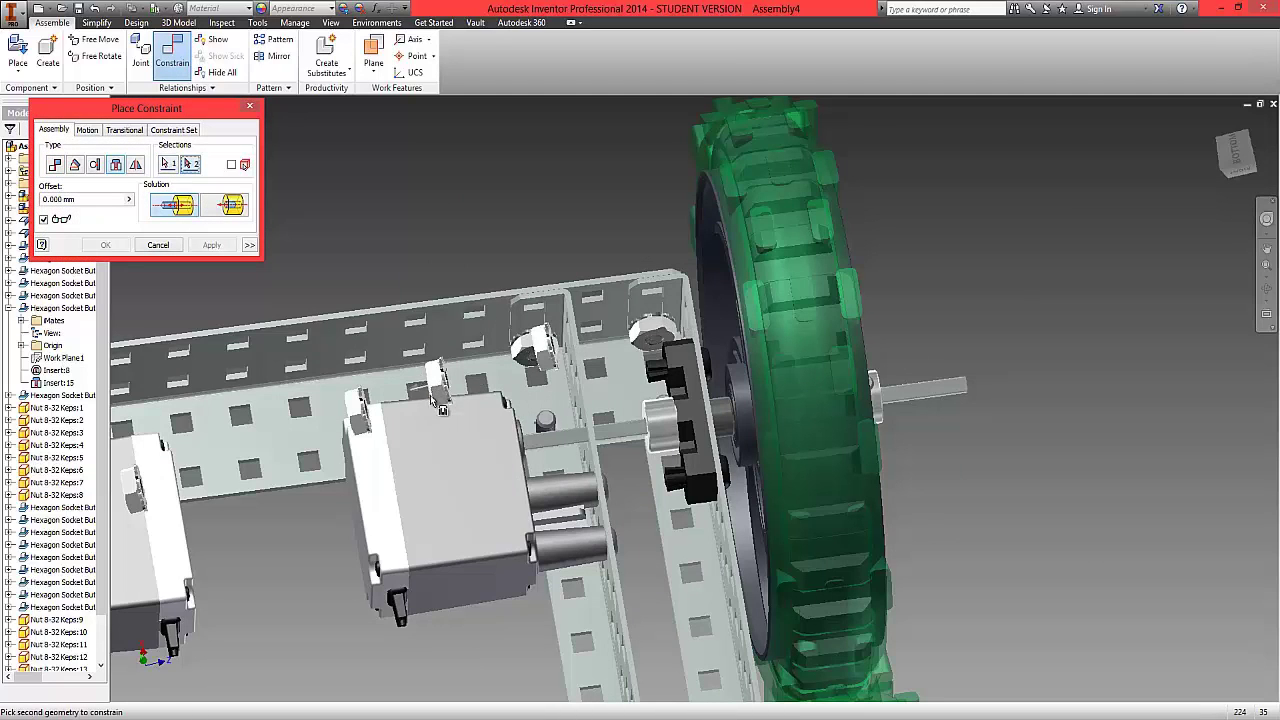
left_click(546, 420)
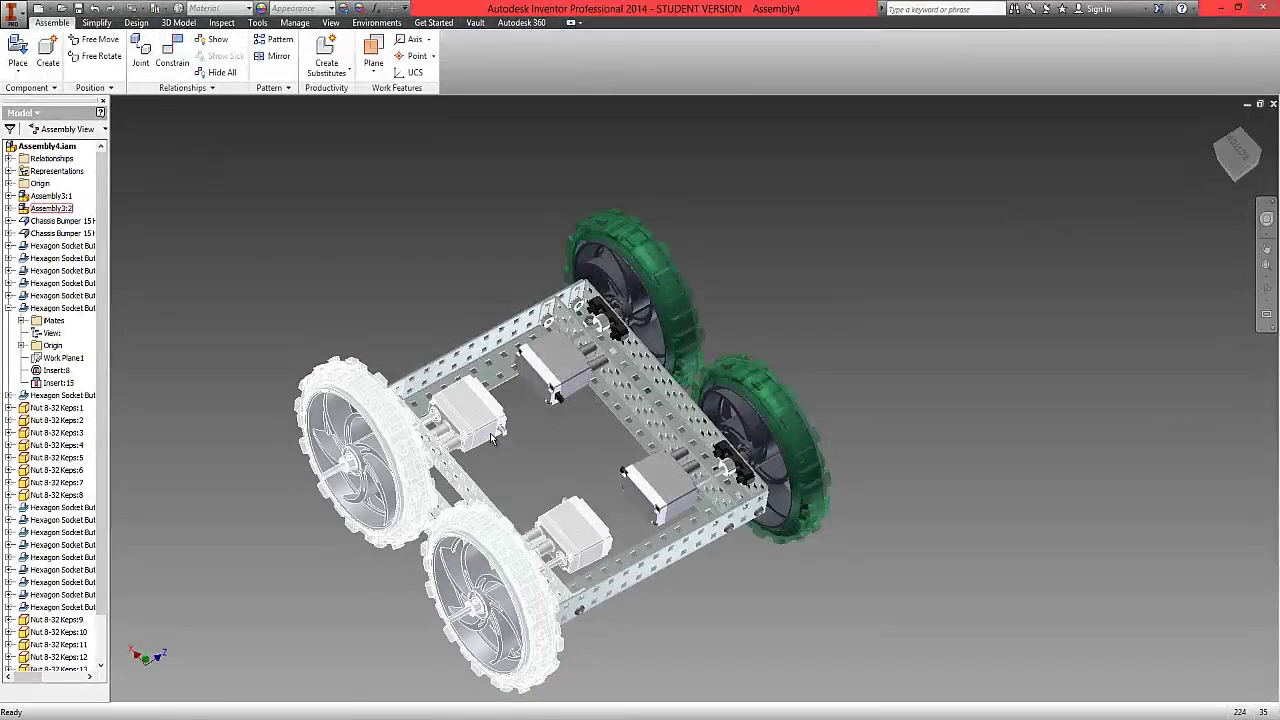
Examine the fastened bumper corners from below and the whole drive assembly from above.
scroll(560, 322, "down", 7)
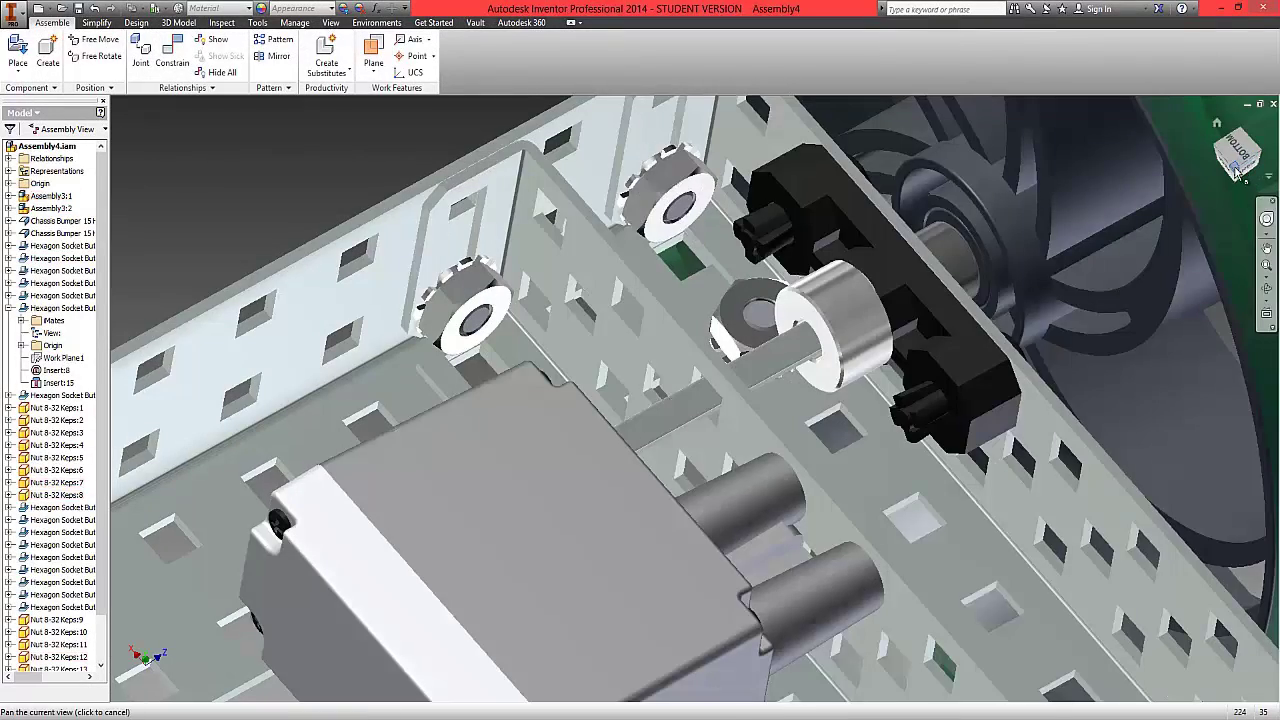
middle_click_drag(949, 255, 795, 231, "shift")
scroll(795, 231, "up", 3)
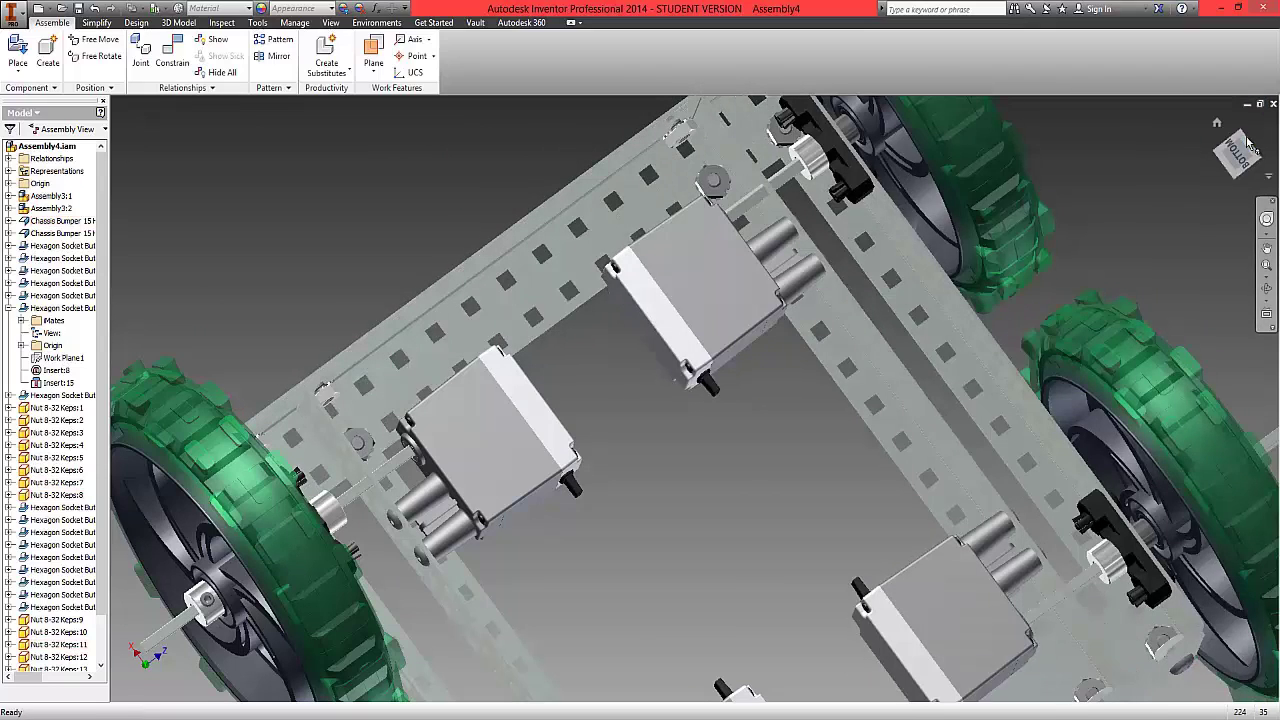
left_click_drag(1237, 135, 640, 225)
scroll(915, 394, "up", 3)
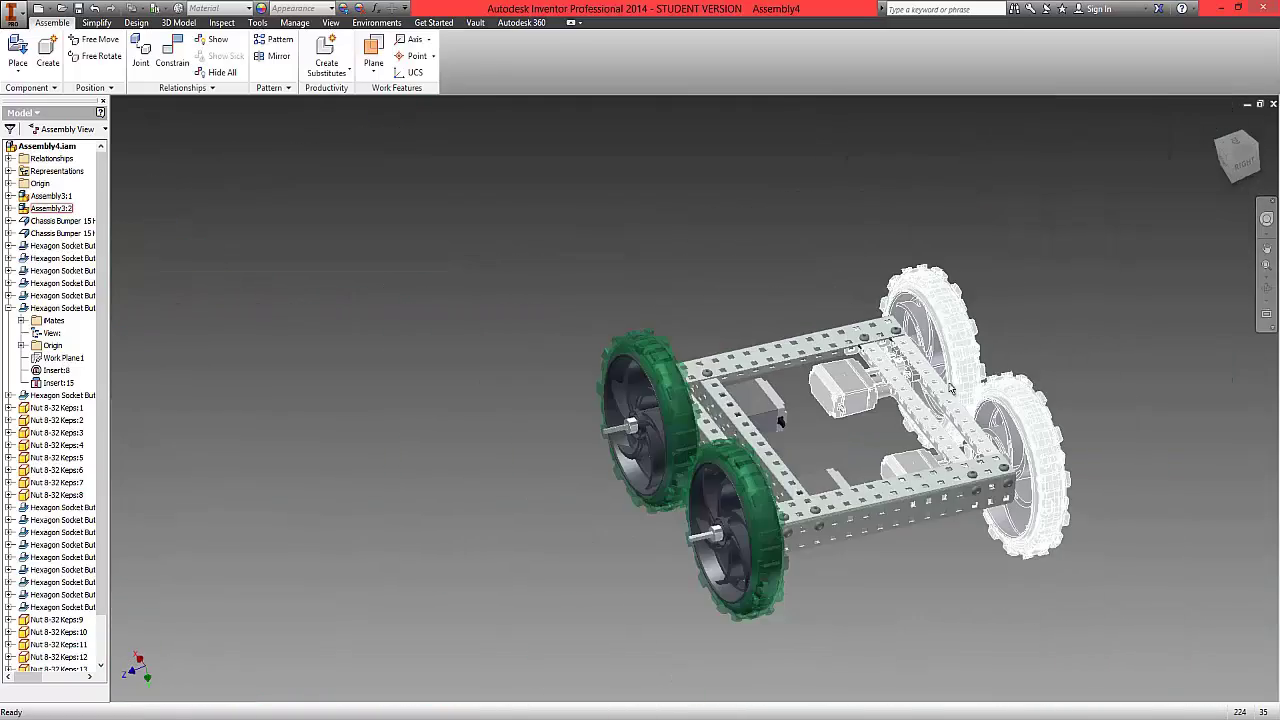